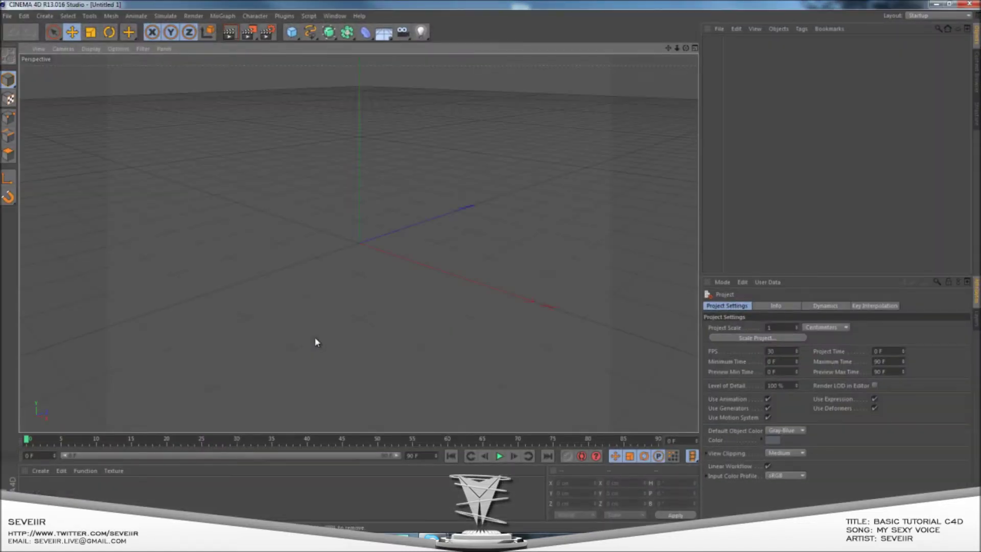
Set the render output size to the 1920 x 1200 preset in the render settings
{"action": "left_click_drag", "start_coordinate": [318, 322], "coordinate": [252, 254], "text": "alt"}
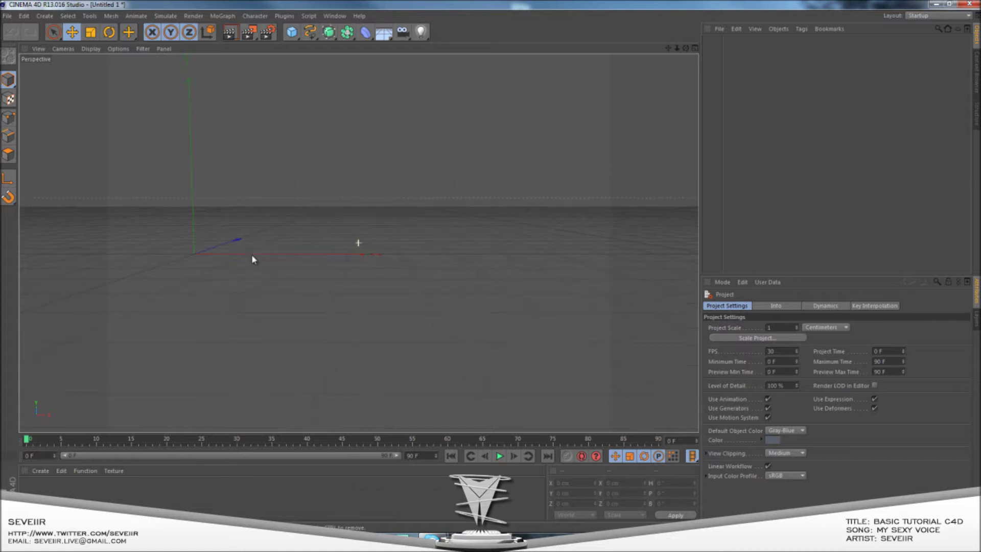
{"action": "left_click", "coordinate": [268, 35]}
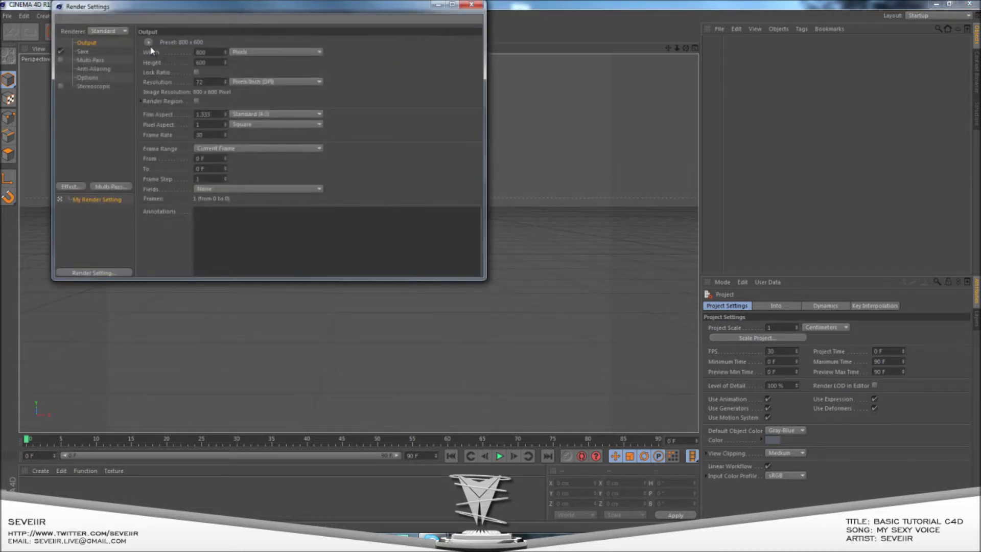
{"action": "left_click", "coordinate": [149, 43]}
{"action": "mouse_move", "coordinate": [164, 54]}
{"action": "left_click", "coordinate": [227, 136]}
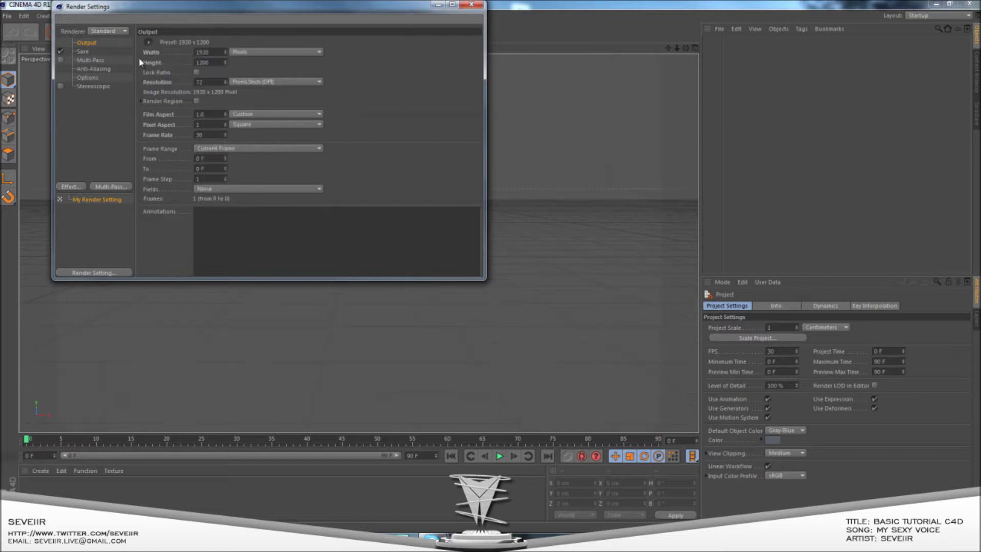
Set the render to save as a PNG named Tutorial on the desktop, with the alpha channel enabled
{"action": "left_click", "coordinate": [83, 53]}
{"action": "left_click", "coordinate": [221, 72]}
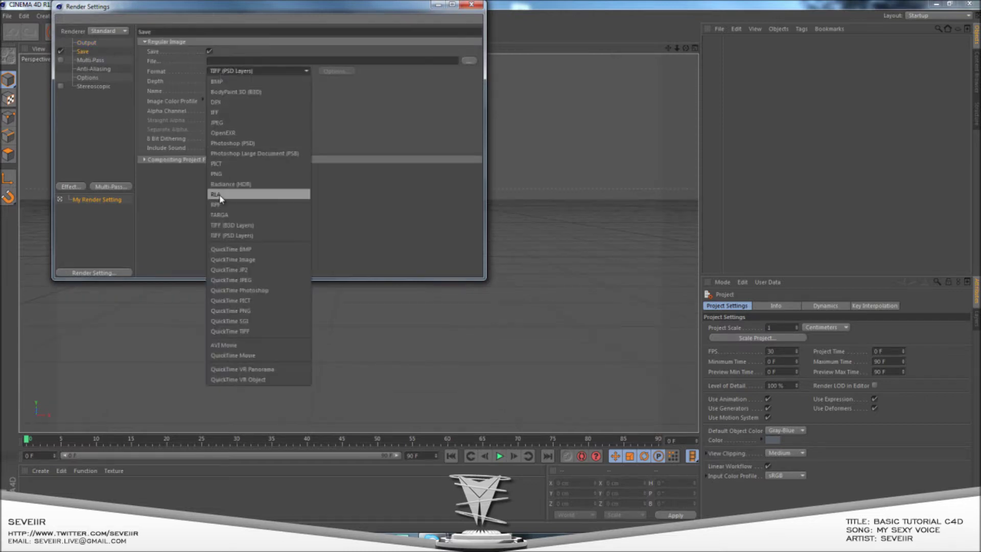
{"action": "left_click", "coordinate": [265, 176]}
{"action": "left_click", "coordinate": [469, 61]}
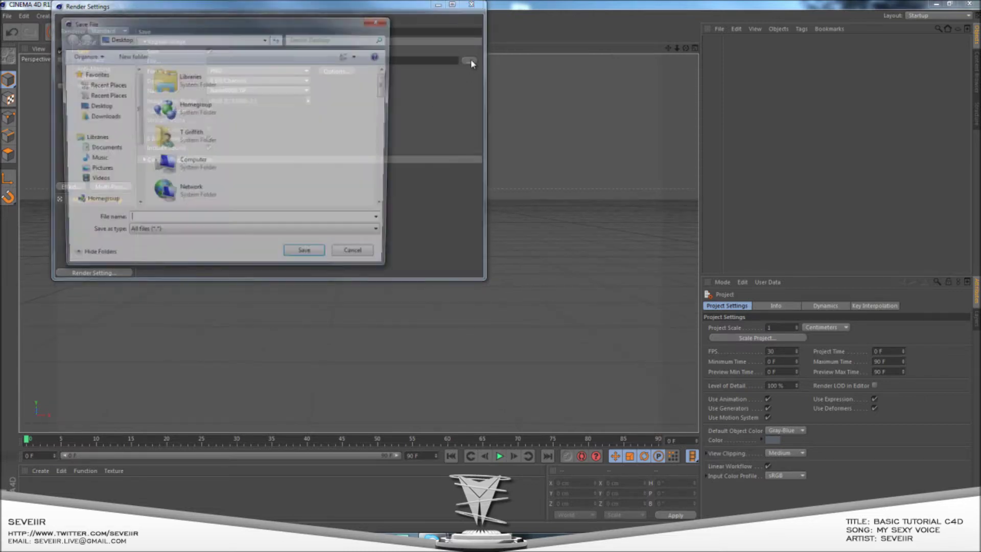
{"action": "type", "text": "Tutori"}
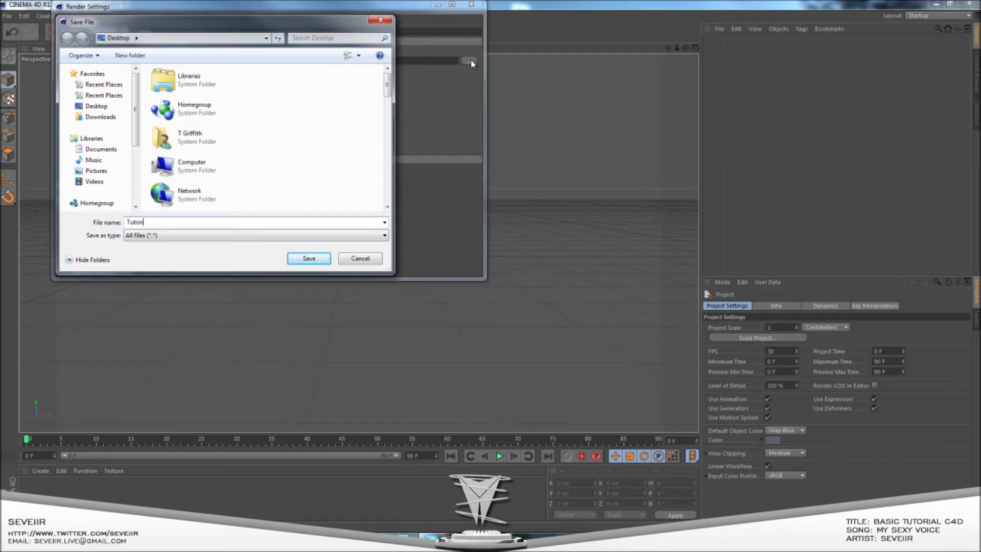
{"action": "type", "text": "al"}
{"action": "key", "text": "Return"}
{"action": "left_click", "coordinate": [209, 111]}
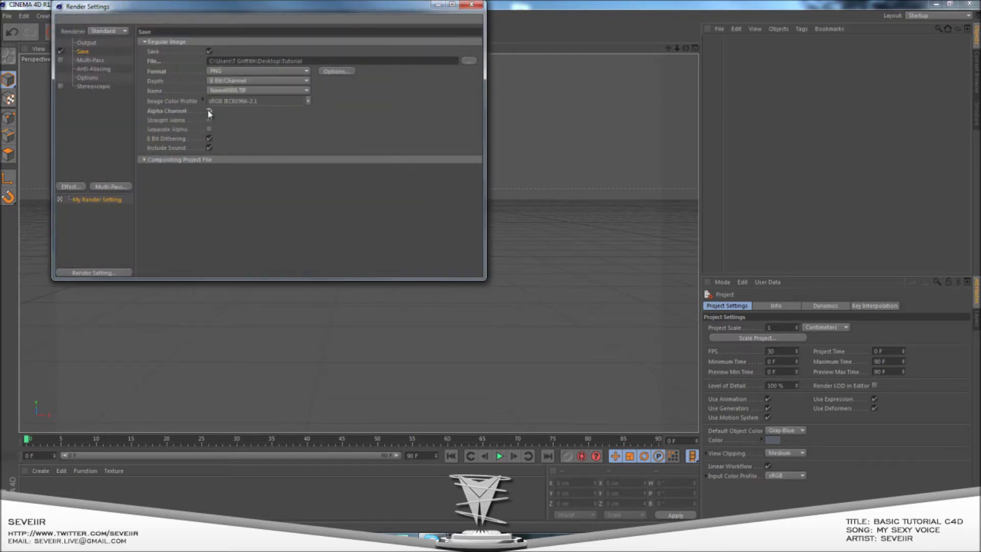
Set the render anti-aliasing to Best and look through the general and stereoscopic render options
{"action": "left_click", "coordinate": [90, 60]}
{"action": "left_click", "coordinate": [94, 69]}
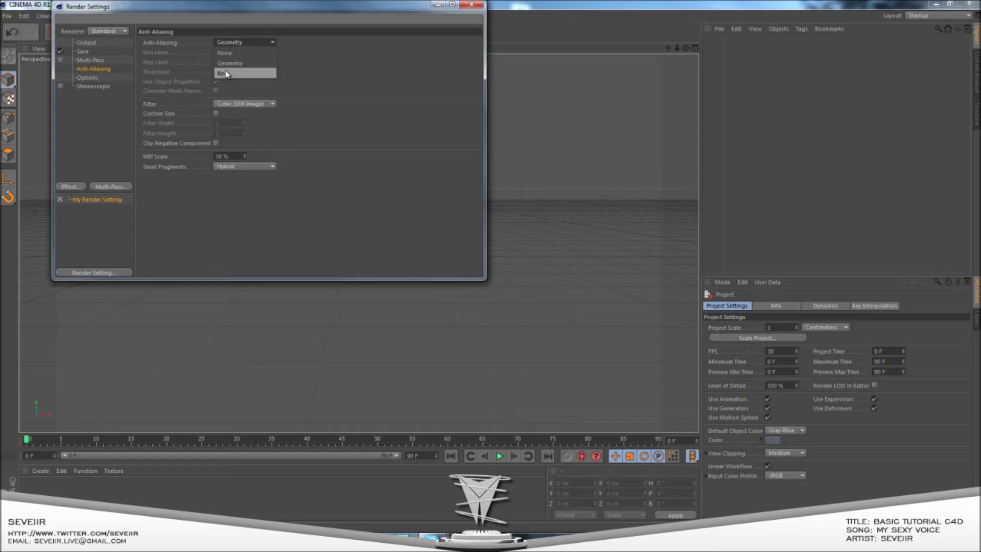
{"action": "left_click", "coordinate": [89, 78]}
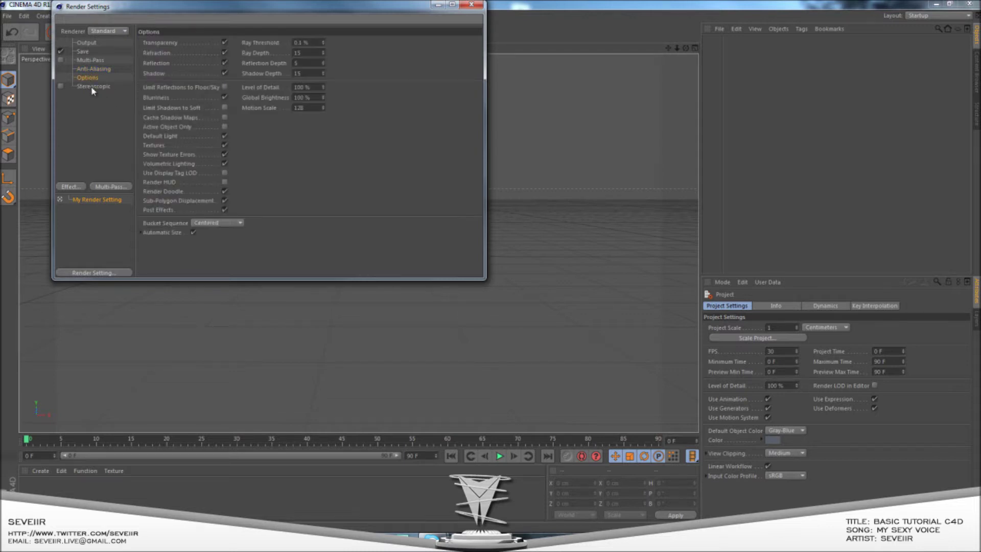
{"action": "left_click", "coordinate": [93, 85]}
Add the Ambient Occlusion, Color Correction and Color Mapping effects to the render settings
{"action": "left_click", "coordinate": [71, 186]}
{"action": "left_click", "coordinate": [118, 251]}
{"action": "left_click", "coordinate": [74, 186]}
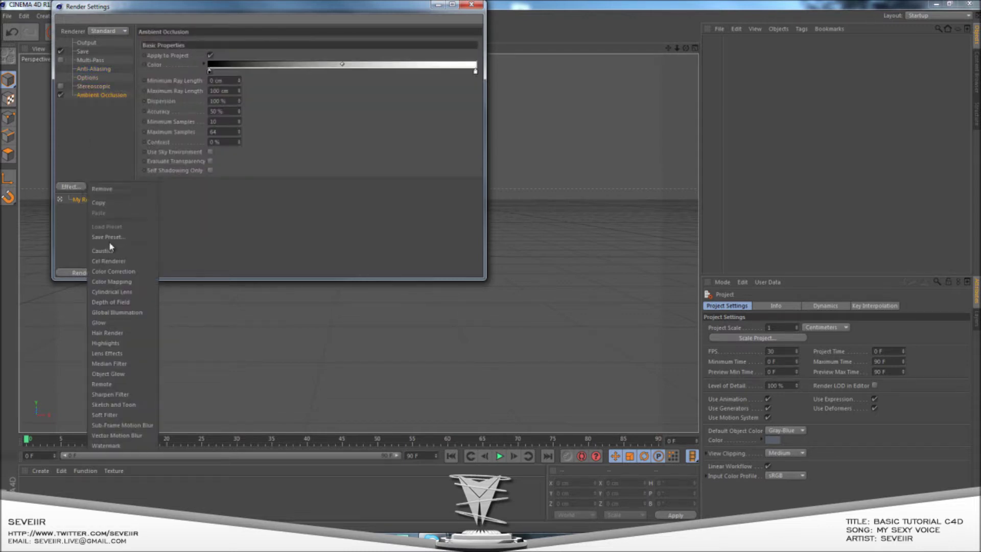
{"action": "left_click", "coordinate": [125, 271]}
{"action": "left_click", "coordinate": [71, 186]}
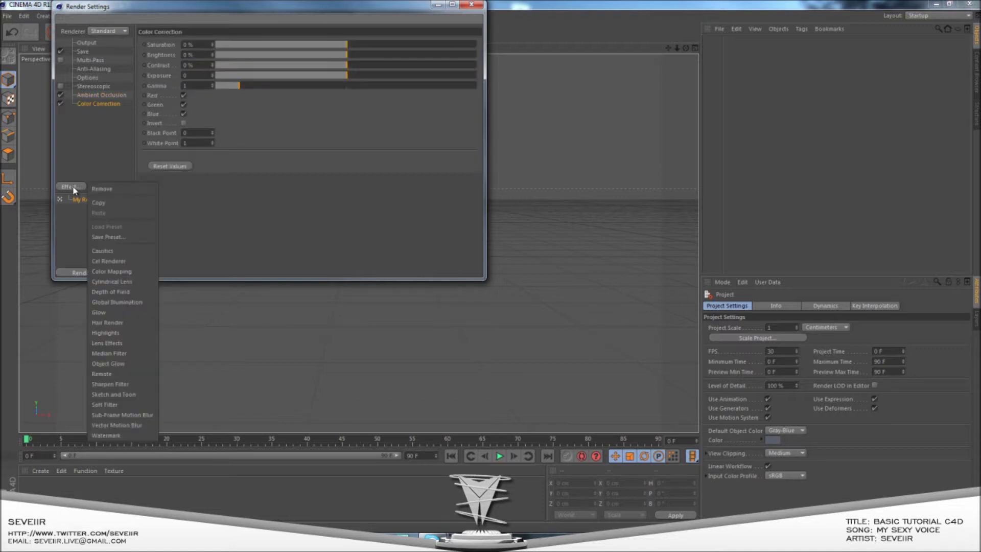
{"action": "left_click", "coordinate": [115, 271]}
Add the Global Illumination, Depth of Field and Glow effects, and close the render settings
{"action": "left_click", "coordinate": [72, 187]}
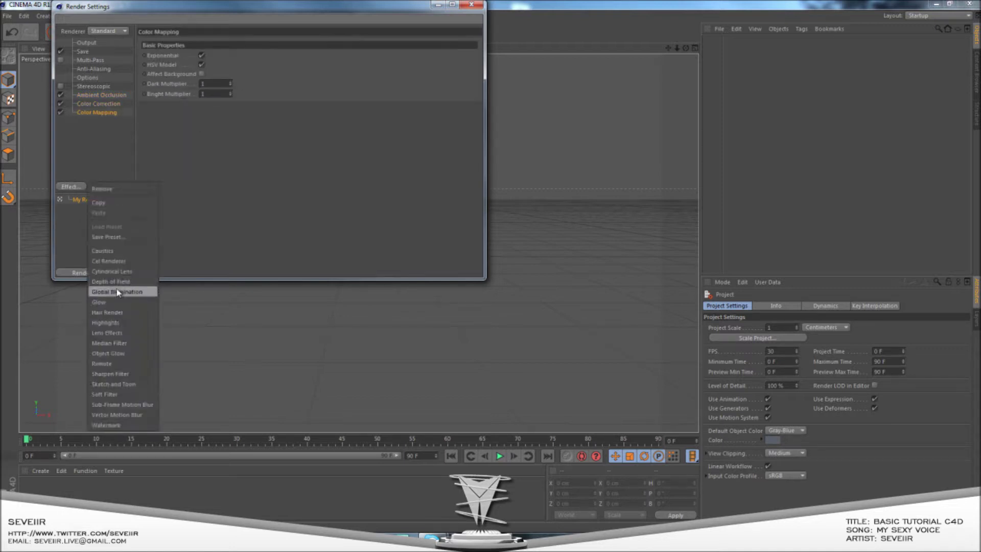
{"action": "left_click", "coordinate": [119, 293]}
{"action": "left_click", "coordinate": [70, 187]}
{"action": "left_click", "coordinate": [125, 281]}
{"action": "left_click", "coordinate": [71, 187]}
{"action": "left_click", "coordinate": [102, 292]}
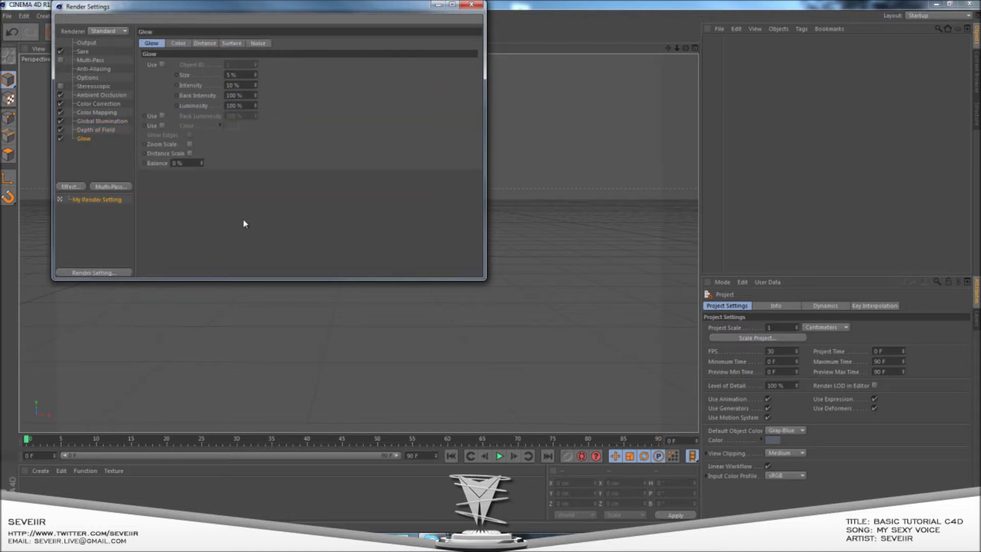
{"action": "left_click", "coordinate": [471, 5]}
{"action": "mouse_move", "coordinate": [325, 296]}
{"action": "left_mouse_down", "text": "alt"}
{"action": "mouse_move", "coordinate": [377, 293]}
{"action": "mouse_move", "coordinate": [327, 299]}
{"action": "left_mouse_up", "text": "alt"}
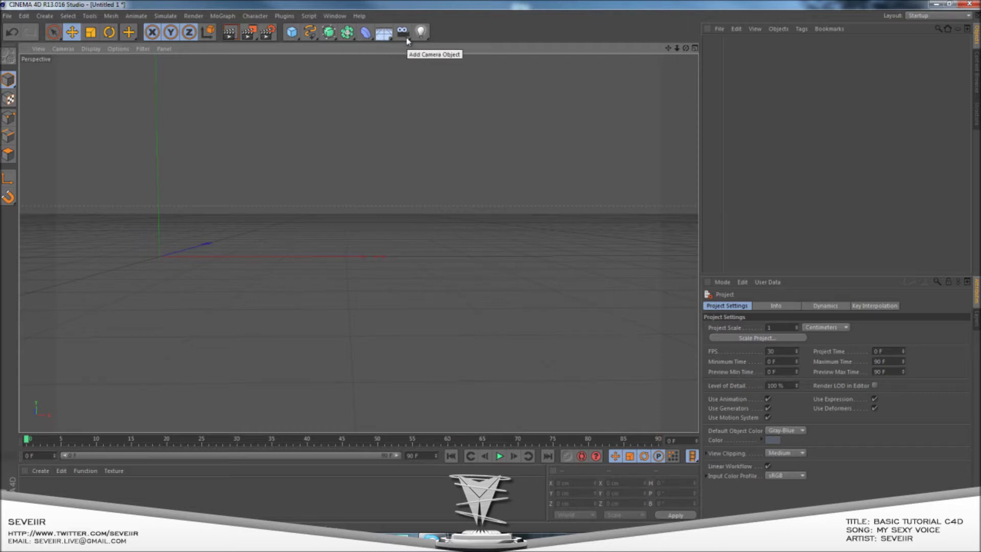
{"action": "left_click", "coordinate": [294, 36]}
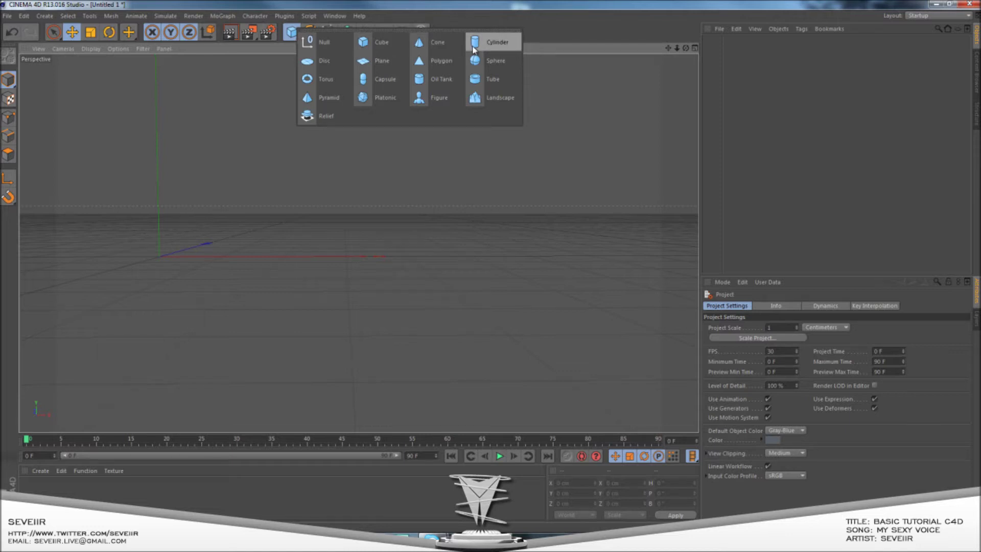
{"action": "left_click", "coordinate": [291, 34]}
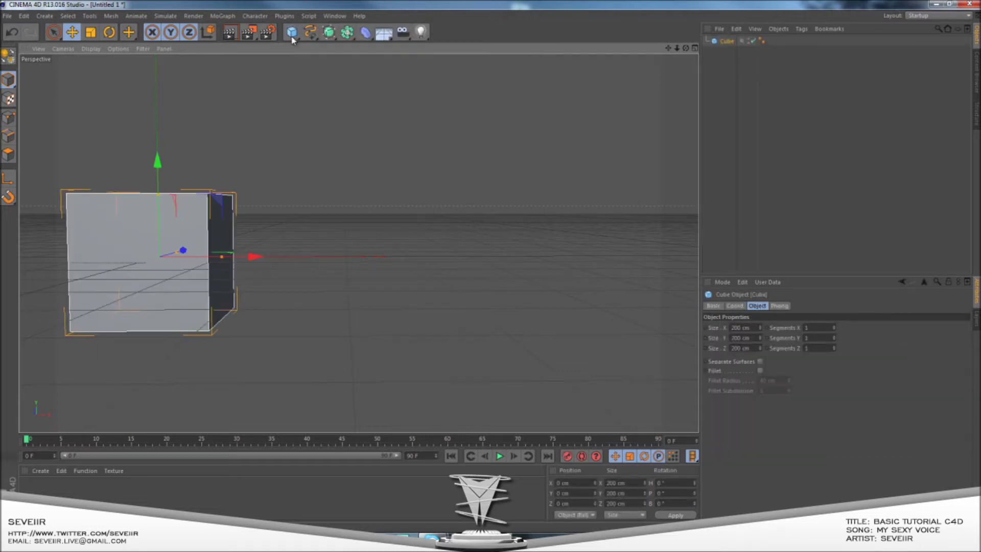
{"action": "key", "text": "Delete"}
Add a cylinder primitive and raise it to a Y position of about 116.6 cm
{"action": "left_click", "coordinate": [289, 36]}
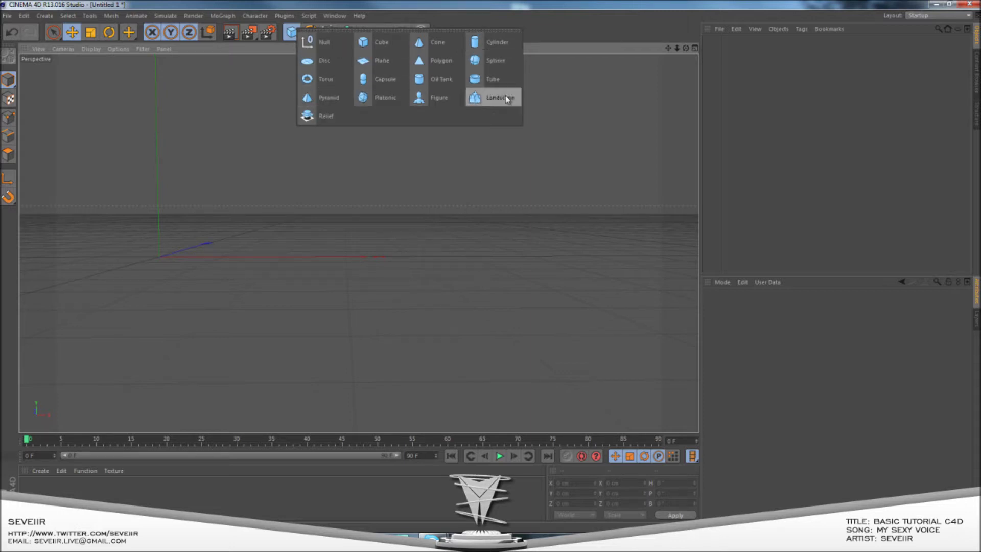
{"action": "left_click", "coordinate": [498, 49]}
{"action": "left_click_drag", "start_coordinate": [377, 160], "coordinate": [446, 219], "text": "alt"}
{"action": "middle_click_drag", "start_coordinate": [447, 219], "coordinate": [562, 232], "text": "alt"}
{"action": "left_click_drag", "start_coordinate": [380, 252], "coordinate": [324, 118], "text": "alt"}
{"action": "scroll", "coordinate": [375, 225], "scroll_direction": "up", "scroll_amount": 4}
{"action": "middle_click_drag", "start_coordinate": [330, 130], "coordinate": [337, 221], "text": "alt"}
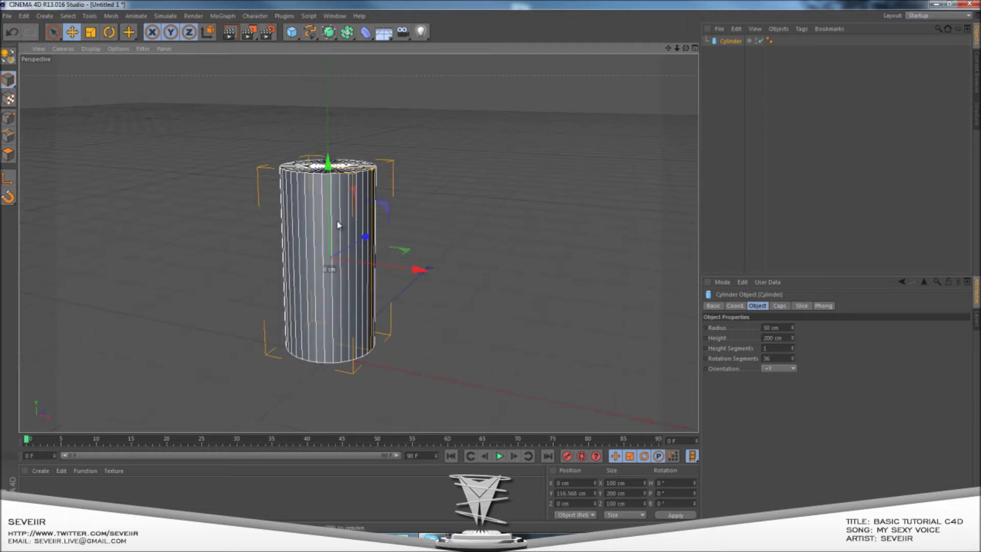
{"action": "left_click_drag", "start_coordinate": [337, 222], "coordinate": [327, 254], "text": "alt"}
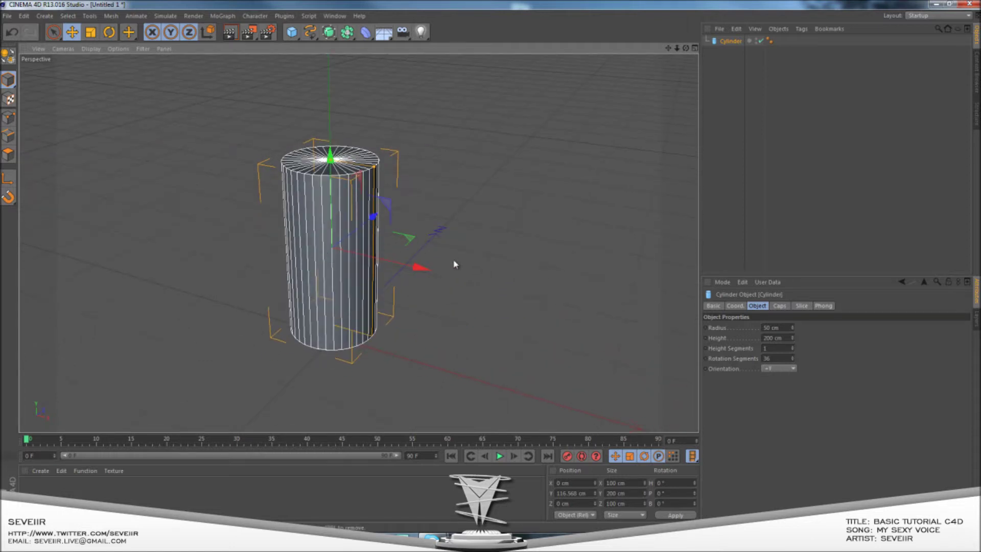
Try the cylinder at heights of 400 cm and 300 cm and with a radius of 10 cm
{"action": "left_click", "coordinate": [786, 338]}
{"action": "type", "text": "400"}
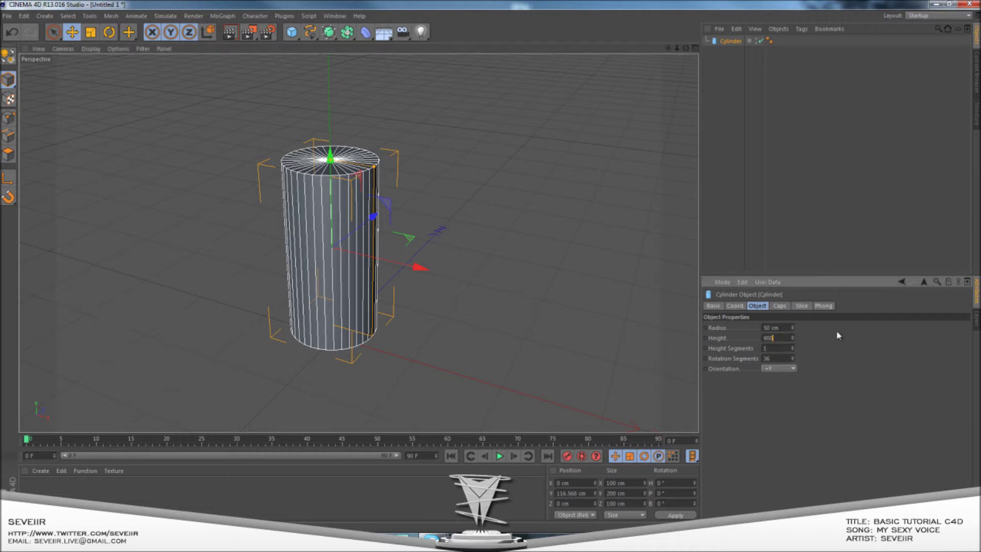
{"action": "key", "text": "Return"}
{"action": "left_click", "coordinate": [789, 338]}
{"action": "type", "text": "300"}
{"action": "key", "text": "Return"}
{"action": "left_click", "coordinate": [777, 327]}
{"action": "type", "text": "10"}
{"action": "key", "text": "Return"}
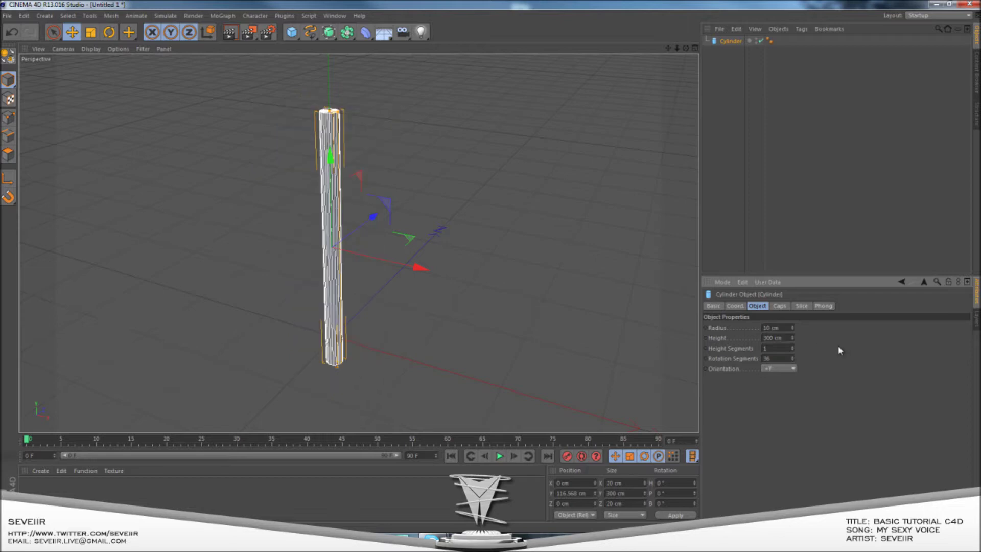
Set the cylinder's radius to 100 cm and its height to 350 cm
{"action": "left_click", "coordinate": [791, 327]}
{"action": "type", "text": "100"}
{"action": "key", "text": "Return"}
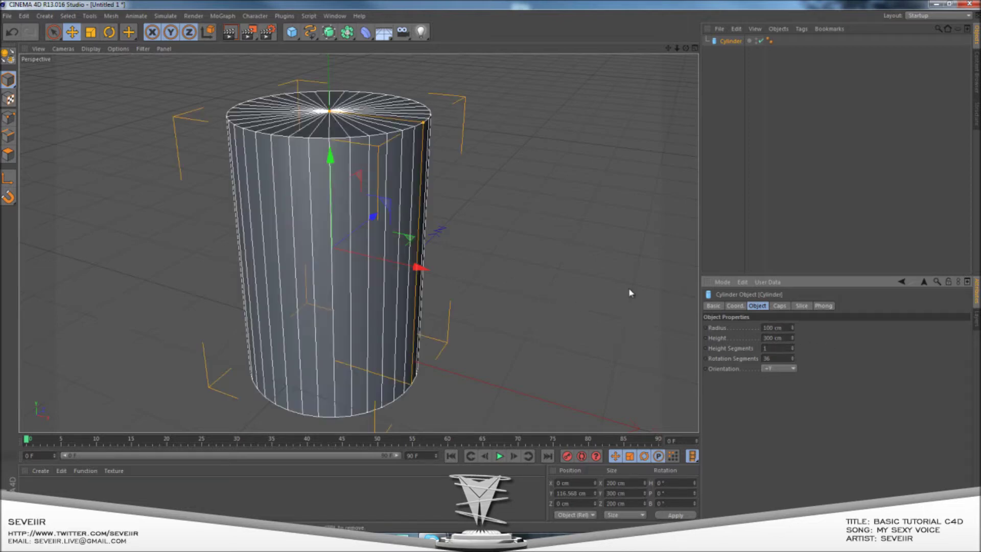
{"action": "left_click", "coordinate": [780, 336]}
{"action": "type", "text": "350"}
{"action": "key", "text": "Return"}
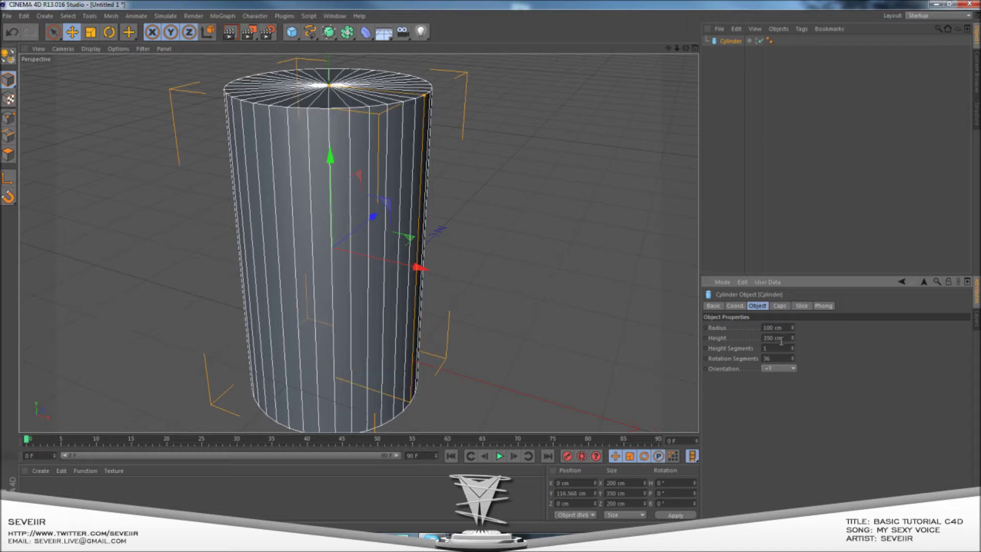
Set the cylinder's height segments to 25
{"action": "left_click_drag", "start_coordinate": [489, 267], "coordinate": [546, 290], "text": "alt"}
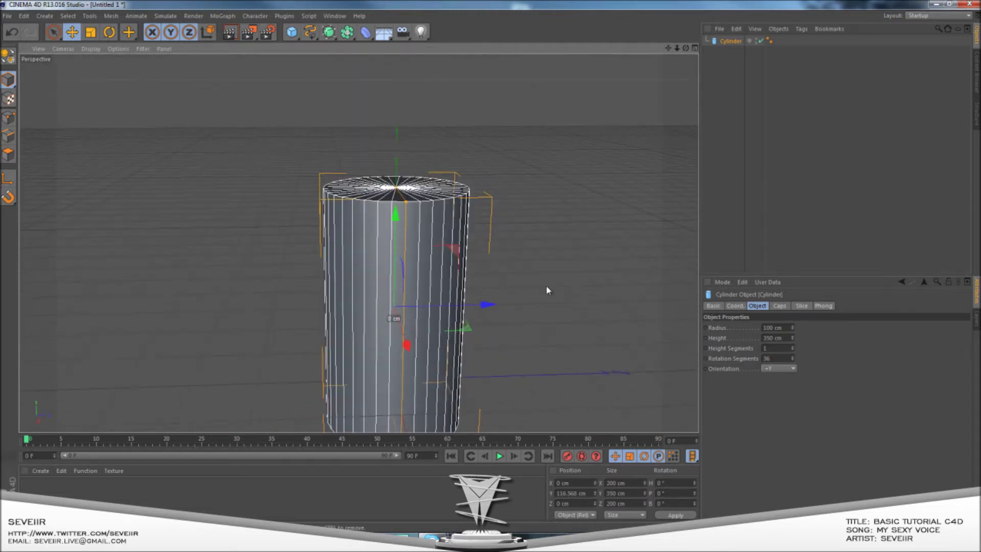
{"action": "double_click", "coordinate": [770, 348]}
{"action": "key", "text": "Return"}
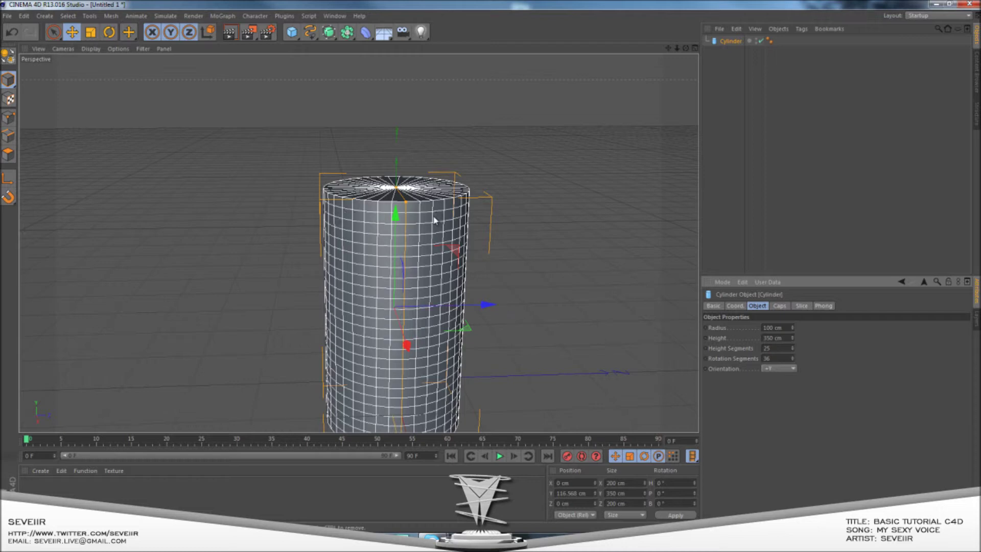
Try the cylinder with about 56 height segments, and return it to 25
{"action": "scroll", "coordinate": [433, 218], "scroll_direction": "up", "scroll_amount": 5}
{"action": "left_click_drag", "start_coordinate": [405, 230], "coordinate": [508, 229], "text": "alt"}
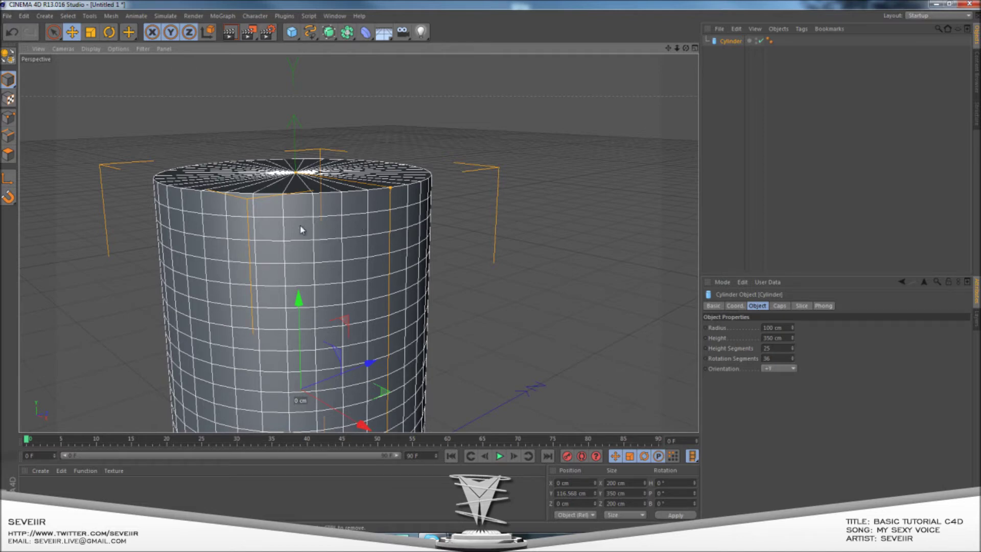
{"action": "left_click_drag", "start_coordinate": [386, 197], "coordinate": [369, 227], "text": "alt"}
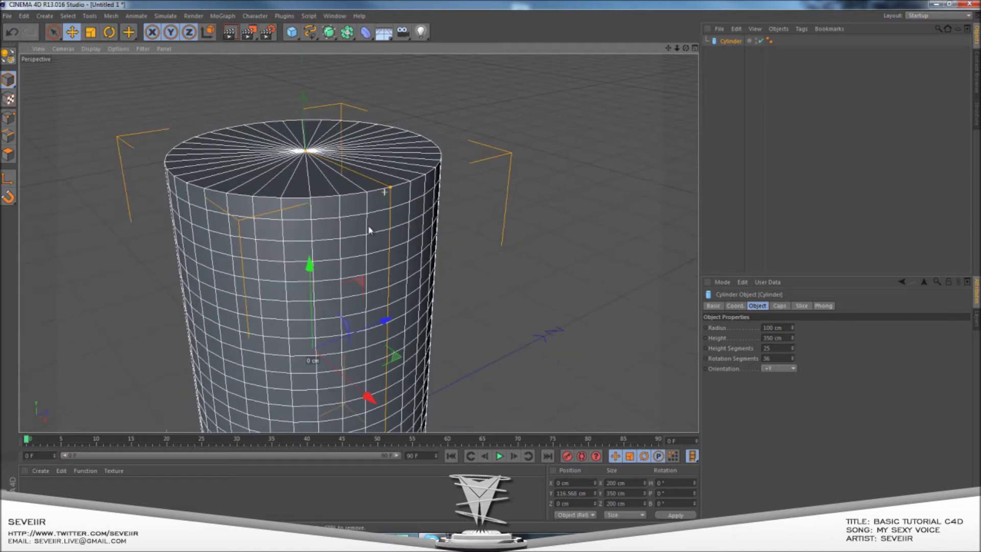
{"action": "left_click_drag", "start_coordinate": [791, 347], "coordinate": [794, 354]}
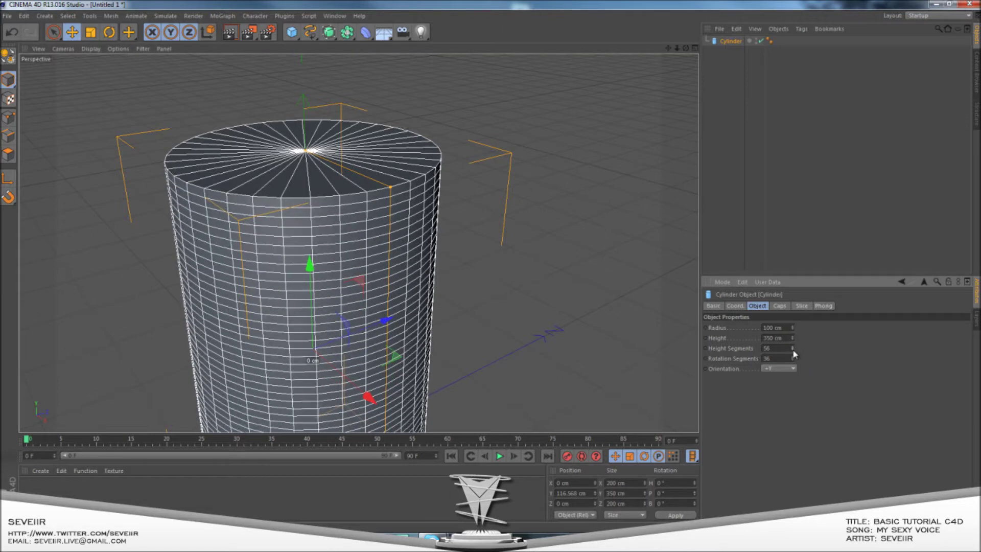
{"action": "key", "text": "Return"}
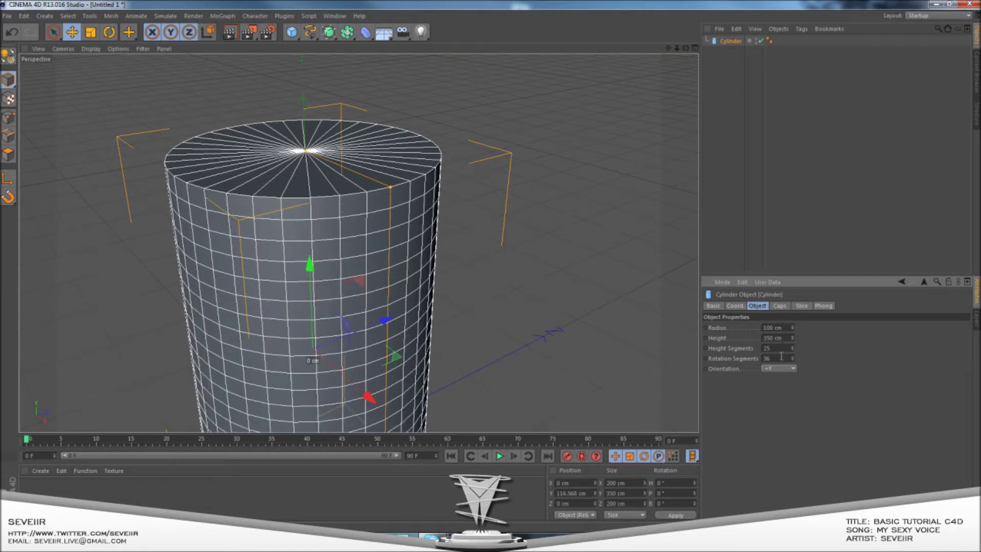
Try a higher number of rotation segments on the cylinder, and return it to 36
{"action": "left_click_drag", "start_coordinate": [455, 230], "coordinate": [461, 327], "text": "alt"}
{"action": "middle_click_drag", "start_coordinate": [410, 219], "coordinate": [443, 303], "text": "alt"}
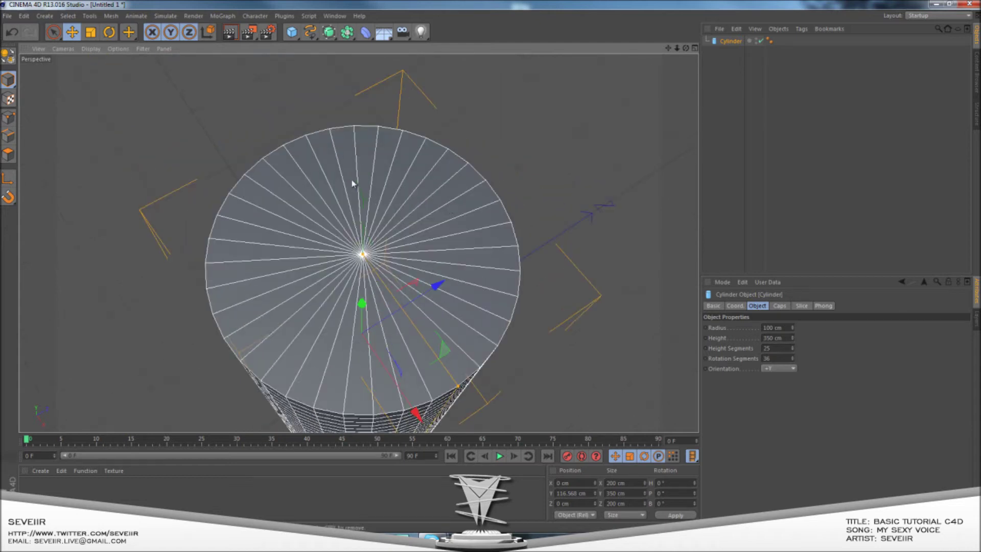
{"action": "left_click_drag", "start_coordinate": [793, 359], "coordinate": [794, 362]}
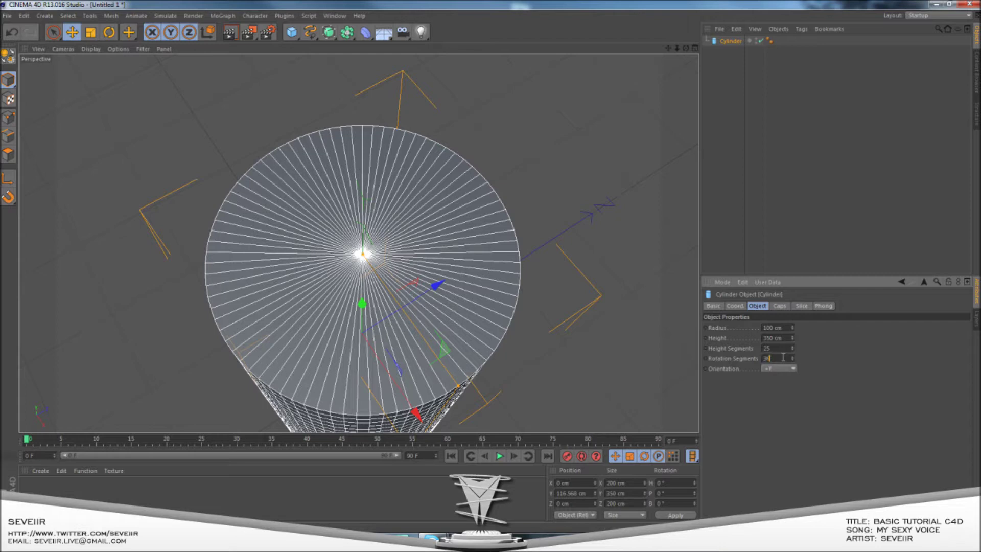
{"action": "key", "text": "Return"}
Select the cylinder and convert it from a parametric primitive into an editable polygon object
{"action": "left_click", "coordinate": [508, 338]}
{"action": "left_click_drag", "start_coordinate": [508, 337], "coordinate": [508, 300], "text": "alt"}
{"action": "scroll", "coordinate": [507, 304], "scroll_direction": "down", "scroll_amount": 10}
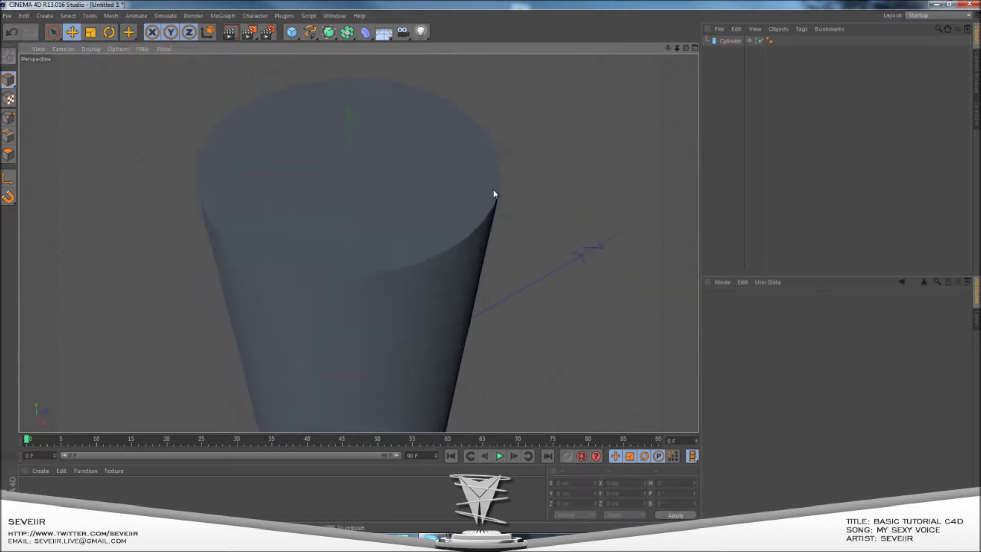
{"action": "left_click", "coordinate": [446, 264]}
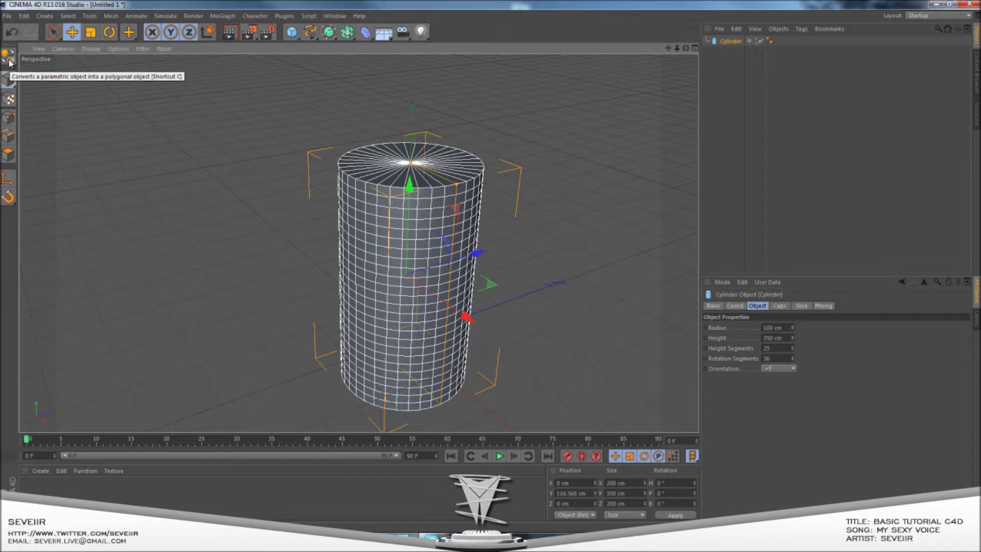
{"action": "left_click", "coordinate": [9, 58]}
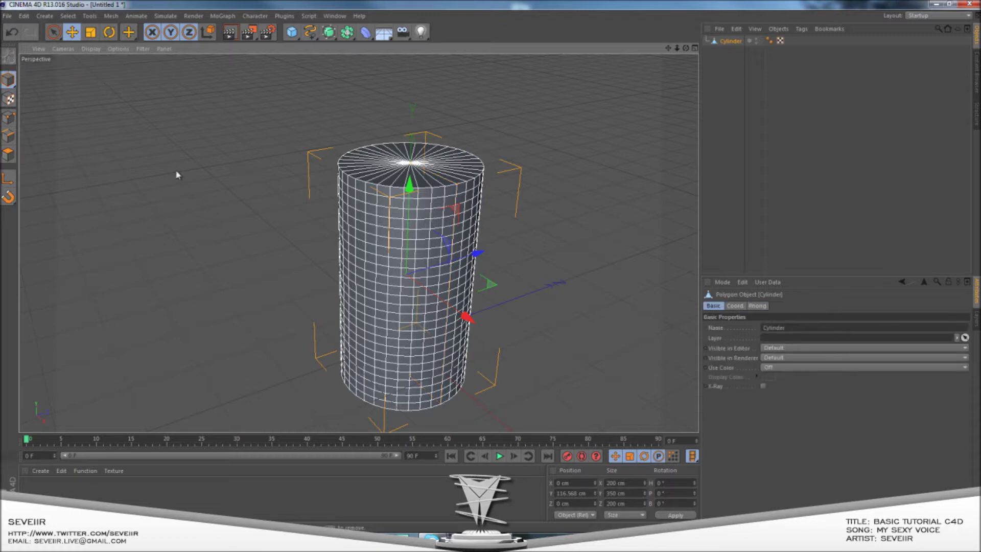
{"action": "left_click_drag", "start_coordinate": [331, 194], "coordinate": [495, 182], "text": "alt"}
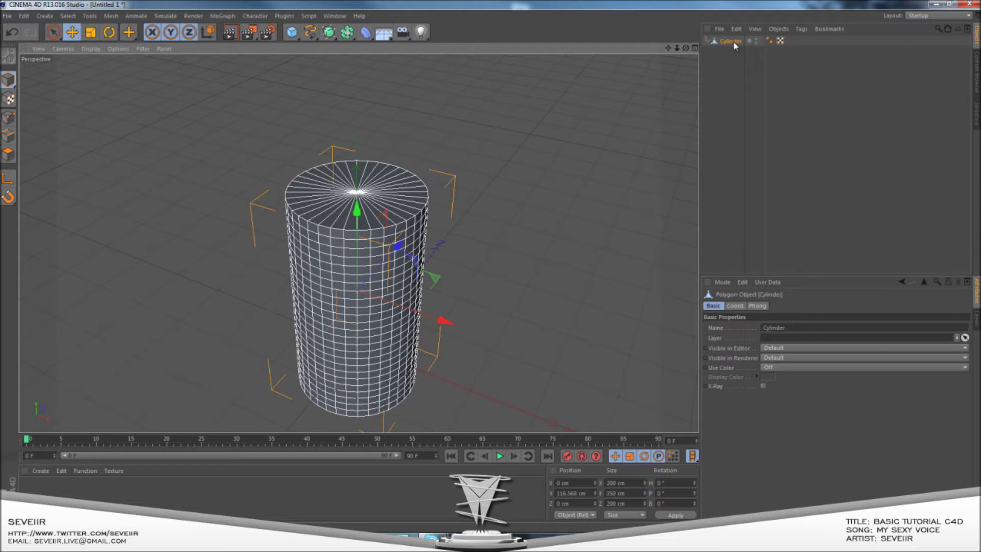
Undo the cylinder's conversion and make it an editable polygon object again
{"action": "key", "text": "ctrl+z"}
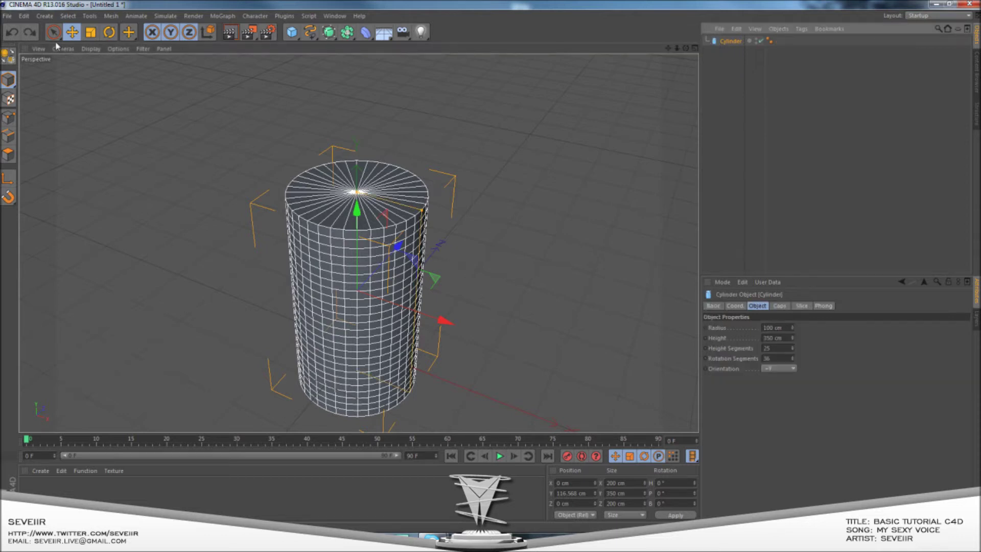
{"action": "left_click", "coordinate": [12, 60]}
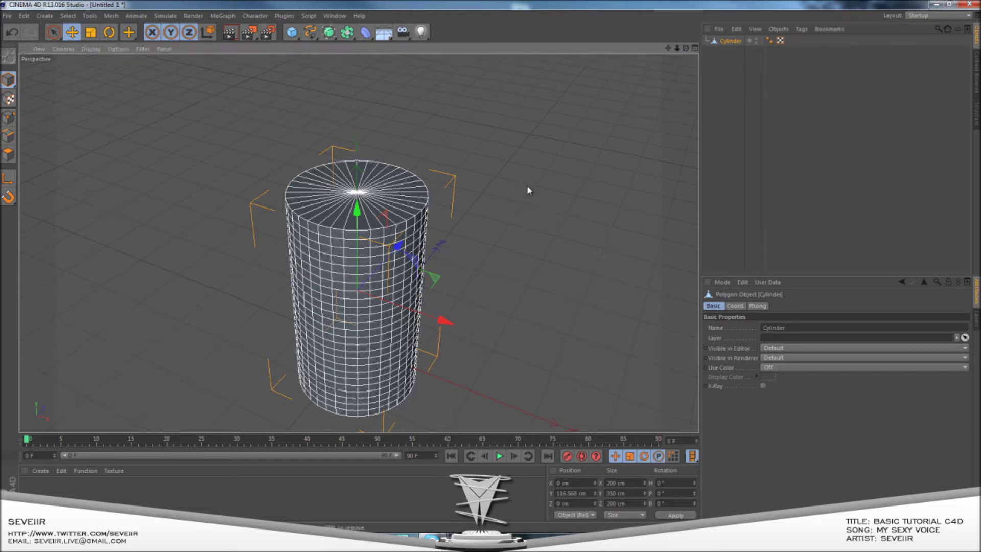
{"action": "left_click_drag", "start_coordinate": [526, 185], "coordinate": [525, 205], "text": "alt"}
{"action": "scroll", "coordinate": [388, 187], "scroll_direction": "up", "scroll_amount": 2}
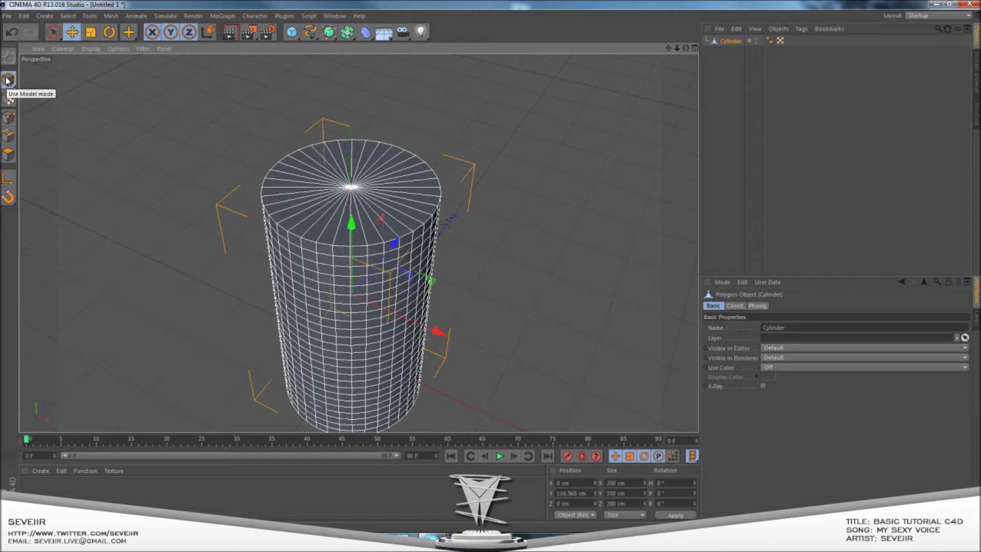
Switch the cylinder to polygon editing mode
{"action": "left_click", "coordinate": [5, 154]}
{"action": "left_click_drag", "start_coordinate": [451, 256], "coordinate": [549, 199], "text": "alt"}
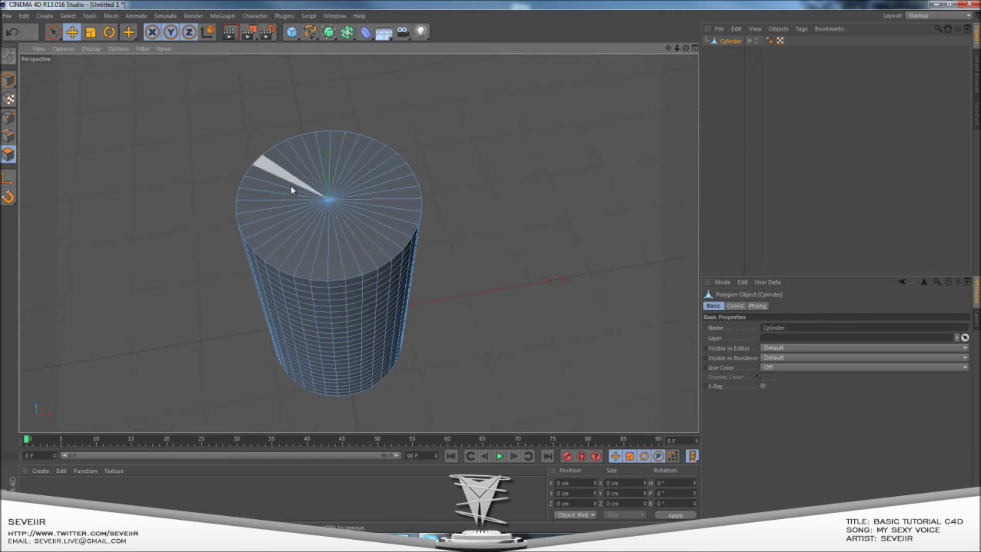
{"action": "left_click_drag", "start_coordinate": [466, 256], "coordinate": [499, 246], "text": "alt"}
{"action": "middle_click_drag", "start_coordinate": [499, 246], "coordinate": [523, 282], "text": "alt"}
{"action": "right_click_drag", "start_coordinate": [364, 200], "coordinate": [391, 201], "text": "alt"}
{"action": "left_click_drag", "start_coordinate": [389, 202], "coordinate": [292, 262], "text": "alt"}
Try selecting several individual polygons on the cylinder, and clear the selection
{"action": "left_click", "coordinate": [329, 278]}
{"action": "left_click", "coordinate": [390, 283]}
{"action": "left_click", "coordinate": [443, 280], "text": "shift"}
{"action": "left_click", "coordinate": [444, 305], "text": "shift"}
{"action": "left_click", "coordinate": [415, 306], "text": "shift"}
{"action": "left_click", "coordinate": [377, 306], "text": "shift"}
{"action": "left_click", "coordinate": [557, 245]}
{"action": "left_click_drag", "start_coordinate": [530, 174], "coordinate": [519, 279], "text": "alt"}
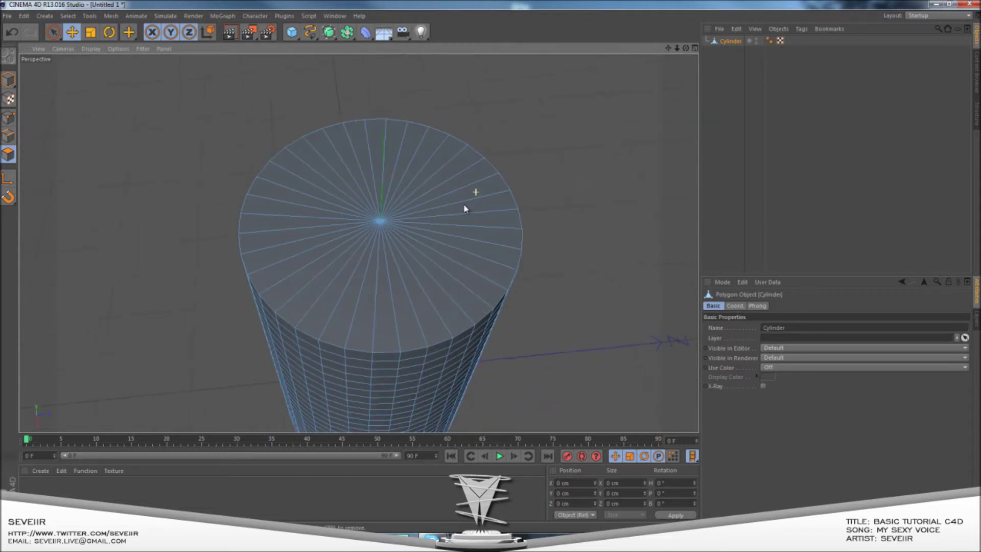
Select all polygons of the cylinder's top cap with Live Selection
{"action": "left_click", "coordinate": [54, 32]}
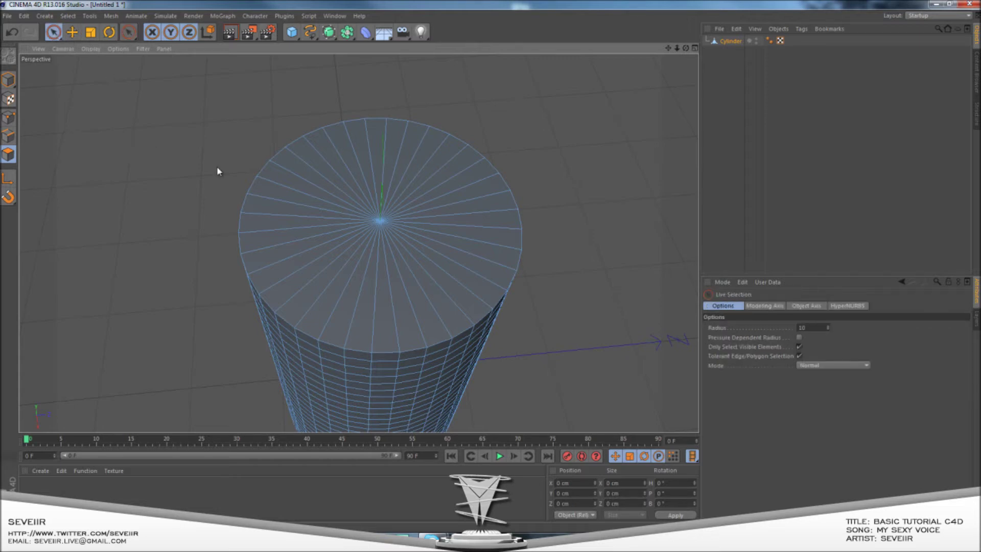
{"action": "left_click", "coordinate": [299, 164]}
{"action": "left_click", "coordinate": [293, 223]}
{"action": "mouse_move", "coordinate": [293, 224]}
{"action": "left_mouse_down"}
{"action": "mouse_move", "coordinate": [310, 203]}
{"action": "mouse_move", "coordinate": [346, 191]}
{"action": "mouse_move", "coordinate": [416, 206]}
{"action": "mouse_move", "coordinate": [397, 256]}
{"action": "mouse_move", "coordinate": [302, 198]}
{"action": "mouse_move", "coordinate": [307, 191]}
{"action": "left_mouse_up"}
{"action": "left_click_drag", "start_coordinate": [416, 282], "coordinate": [409, 254], "text": "alt"}
{"action": "scroll", "coordinate": [431, 223], "scroll_direction": "up", "scroll_amount": 3}
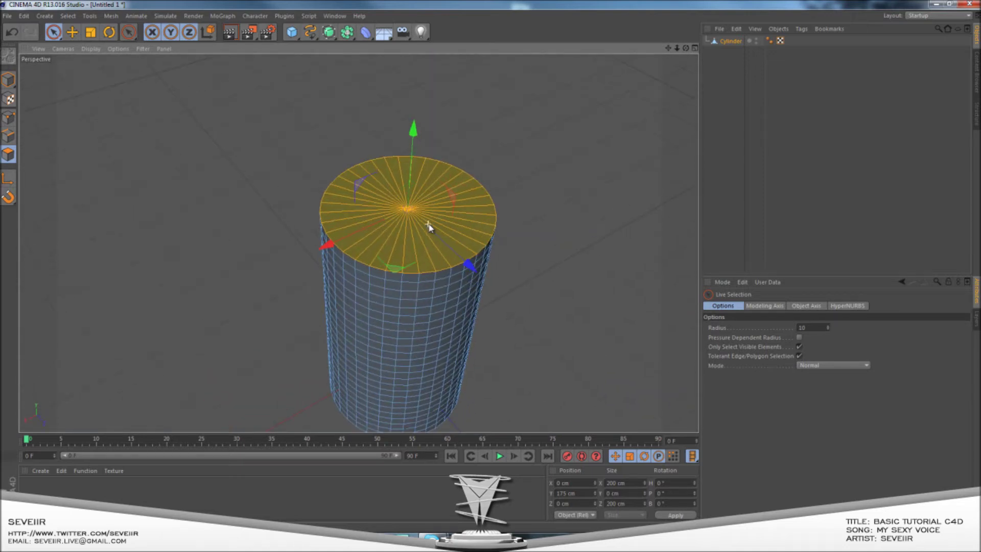
Inset the selected top cap with Extrude Inner by about 4.9 cm
{"action": "right_click", "coordinate": [441, 200]}
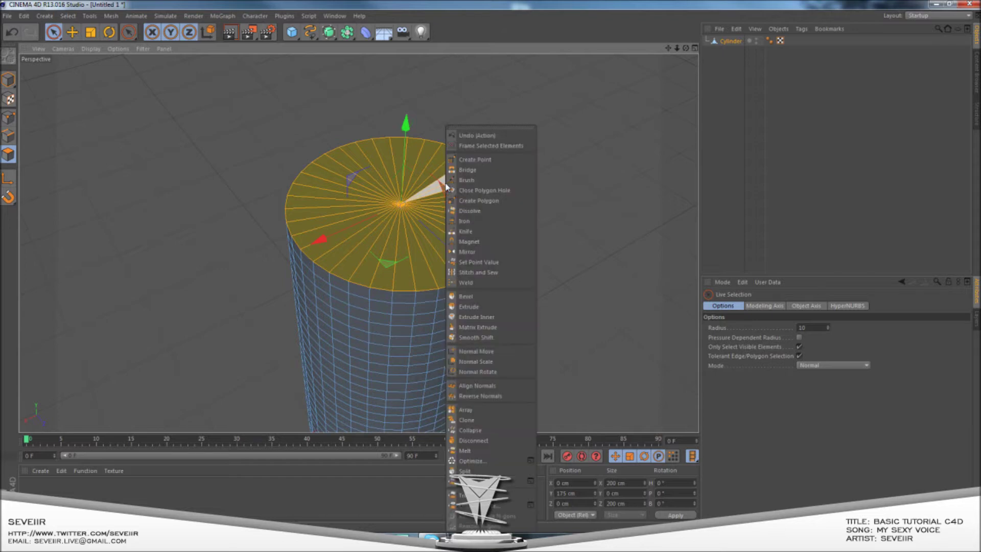
{"action": "right_click", "coordinate": [400, 221]}
{"action": "key", "text": "Escape"}
{"action": "right_click", "coordinate": [511, 173]}
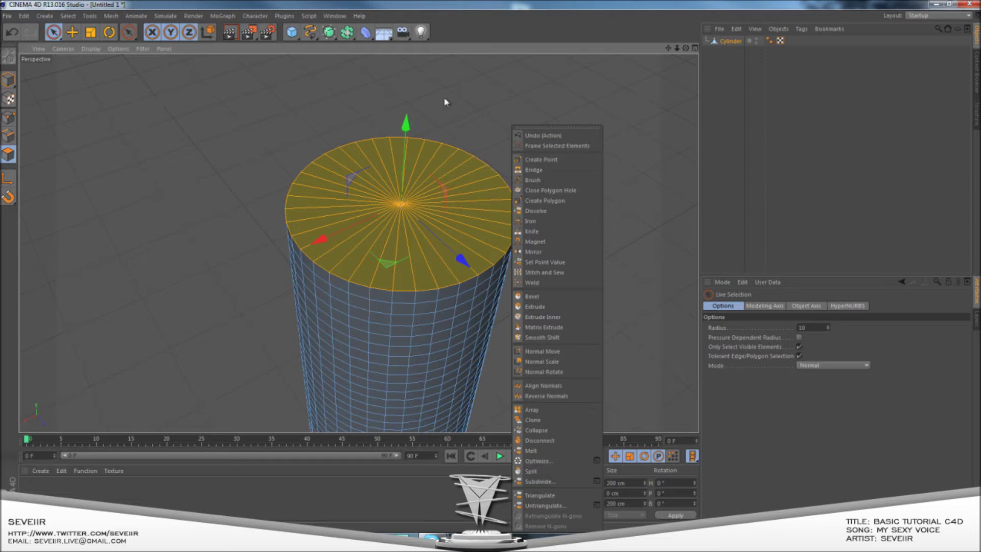
{"action": "left_click", "coordinate": [543, 317]}
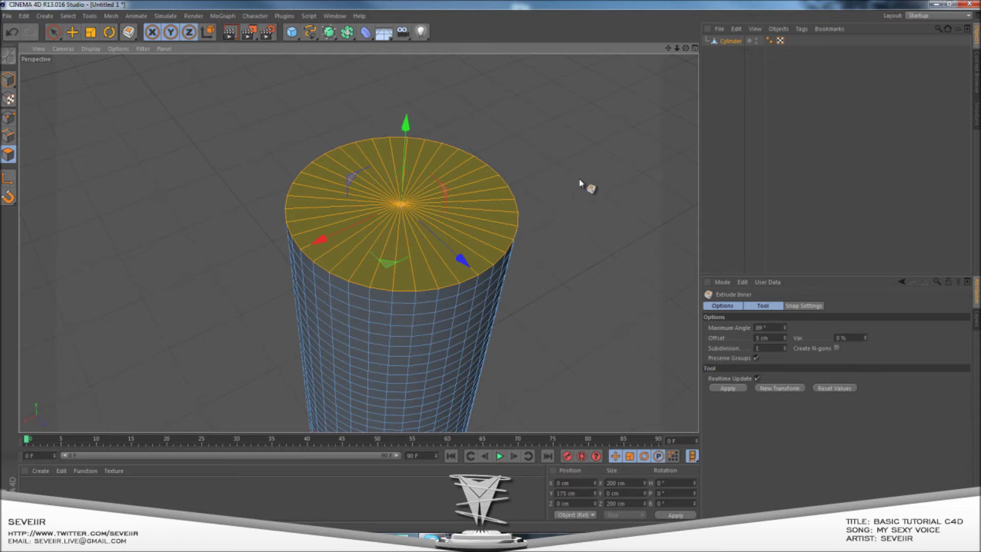
{"action": "left_click_drag", "start_coordinate": [491, 270], "coordinate": [492, 267]}
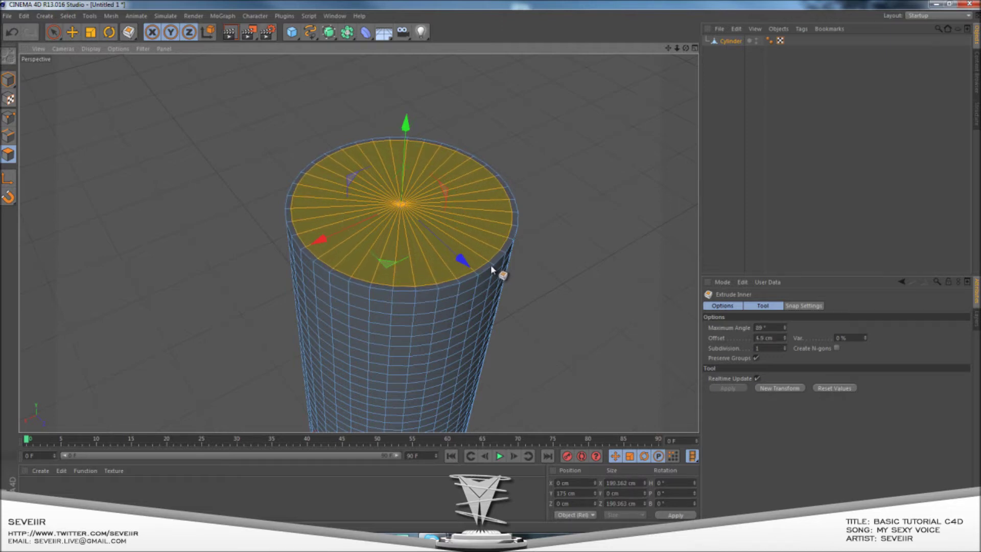
Lower the inset cap into the cylinder to a Y position of about 162 cm
{"action": "scroll", "coordinate": [461, 155], "scroll_direction": "up", "scroll_amount": 5}
{"action": "mouse_move", "coordinate": [468, 180]}
{"action": "left_mouse_down", "text": "alt"}
{"action": "mouse_move", "coordinate": [472, 152]}
{"action": "mouse_move", "coordinate": [476, 179]}
{"action": "left_mouse_up", "text": "alt"}
{"action": "scroll", "coordinate": [471, 171], "scroll_direction": "down", "scroll_amount": 2}
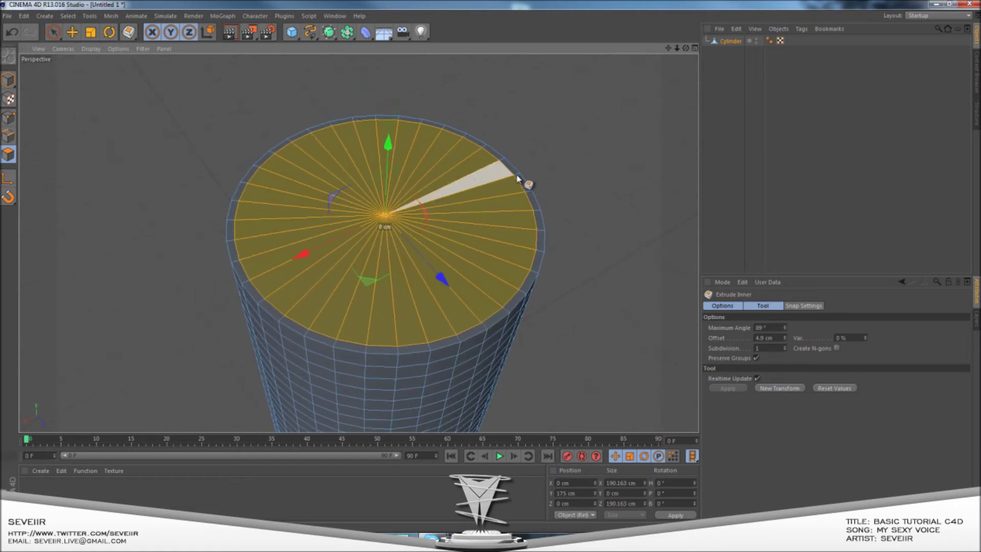
{"action": "left_click_drag", "start_coordinate": [500, 223], "coordinate": [466, 223], "text": "alt"}
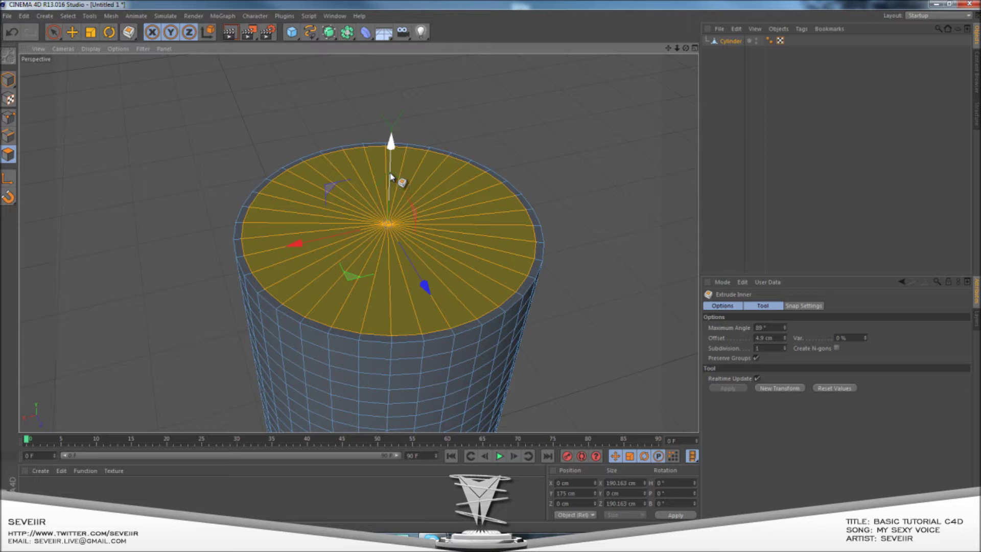
{"action": "mouse_move", "coordinate": [390, 165]}
{"action": "left_mouse_down"}
{"action": "mouse_move", "coordinate": [388, 193]}
{"action": "mouse_move", "coordinate": [388, 182]}
{"action": "left_mouse_up"}
{"action": "mouse_move", "coordinate": [403, 219]}
{"action": "left_mouse_down", "text": "alt"}
{"action": "mouse_move", "coordinate": [389, 179]}
{"action": "mouse_move", "coordinate": [398, 188]}
{"action": "mouse_move", "coordinate": [393, 115]}
{"action": "mouse_move", "coordinate": [399, 216]}
{"action": "left_mouse_up", "text": "alt"}
{"action": "key", "text": "ctrl+z"}
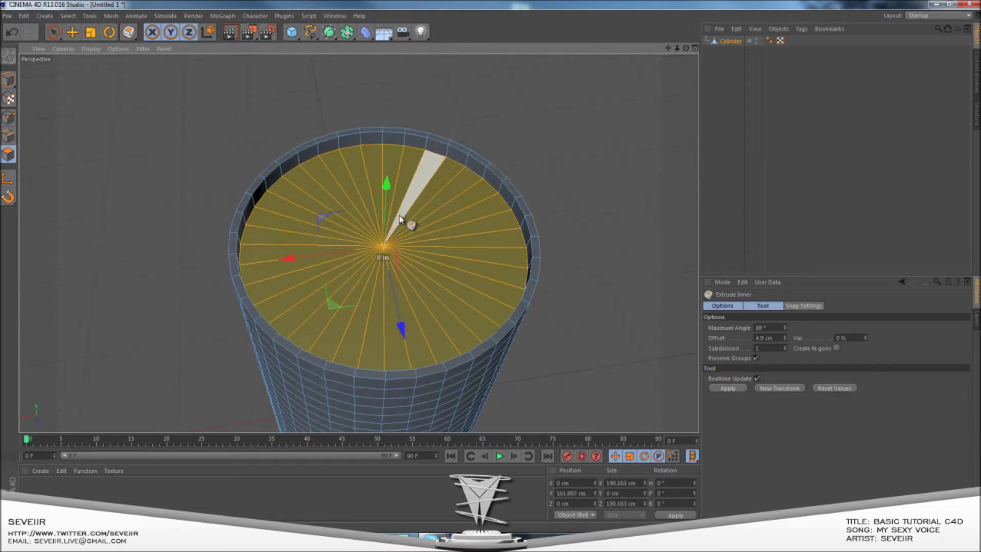
Inset the lowered cap by about 5.8 cm with Extrude Inner and lower it to about Y 152.4 cm
{"action": "left_click_drag", "start_coordinate": [400, 219], "coordinate": [373, 219], "text": "alt"}
{"action": "right_click", "coordinate": [375, 223]}
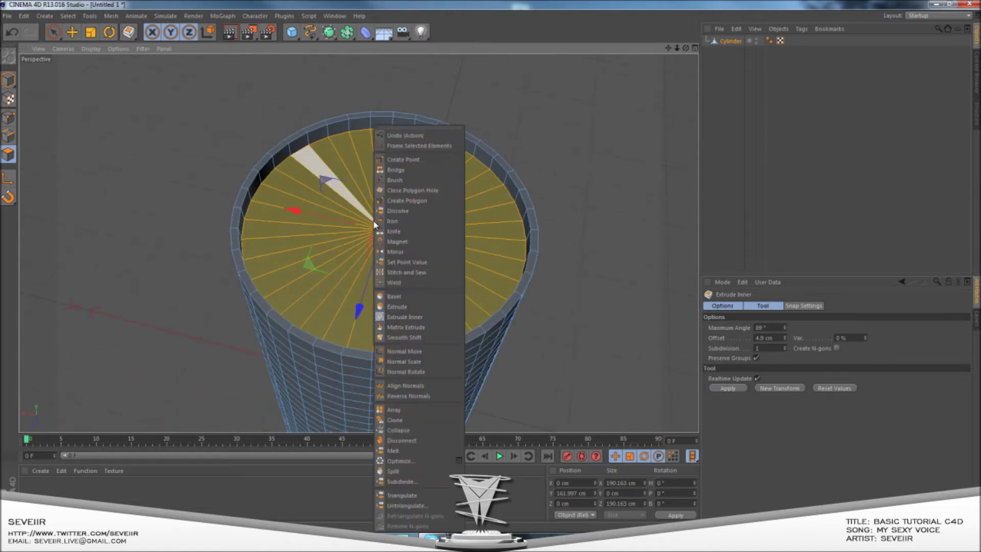
{"action": "left_click", "coordinate": [423, 318]}
{"action": "left_click_drag", "start_coordinate": [498, 264], "coordinate": [489, 266]}
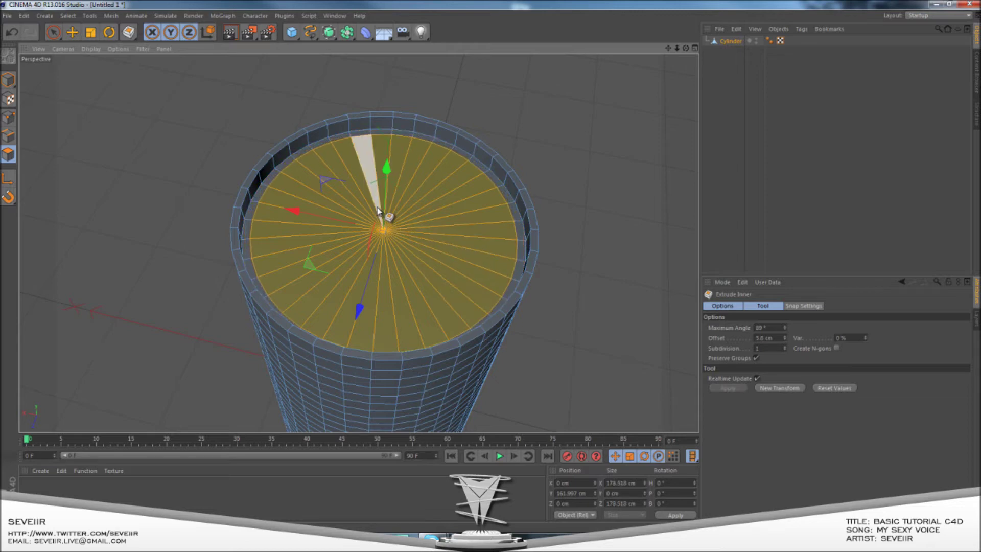
{"action": "left_click_drag", "start_coordinate": [385, 201], "coordinate": [225, 190]}
{"action": "middle_click_drag", "start_coordinate": [309, 190], "coordinate": [307, 226], "text": "alt"}
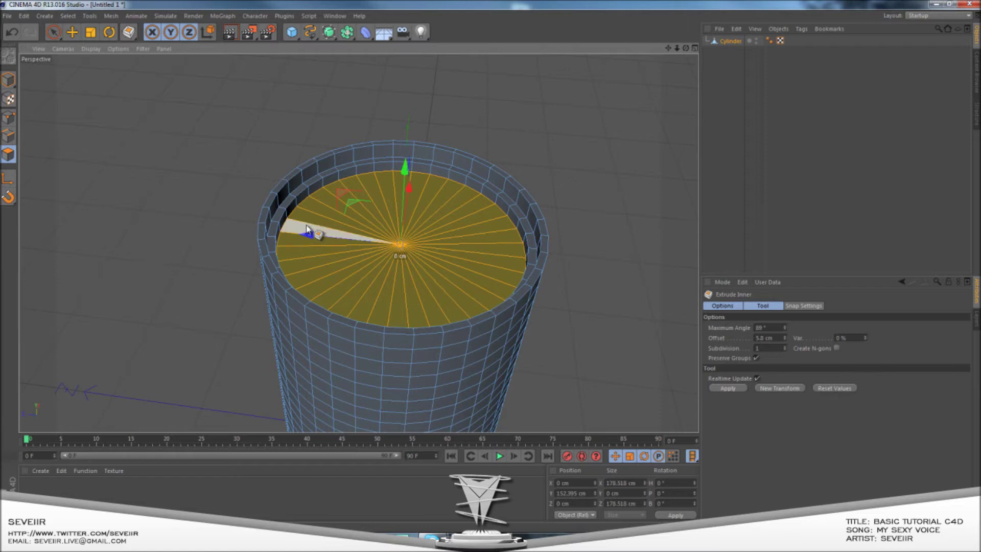
Inset the cap by about 8 cm with Extrude Inner and raise it to about Y 162.4 cm
{"action": "right_click", "coordinate": [414, 264]}
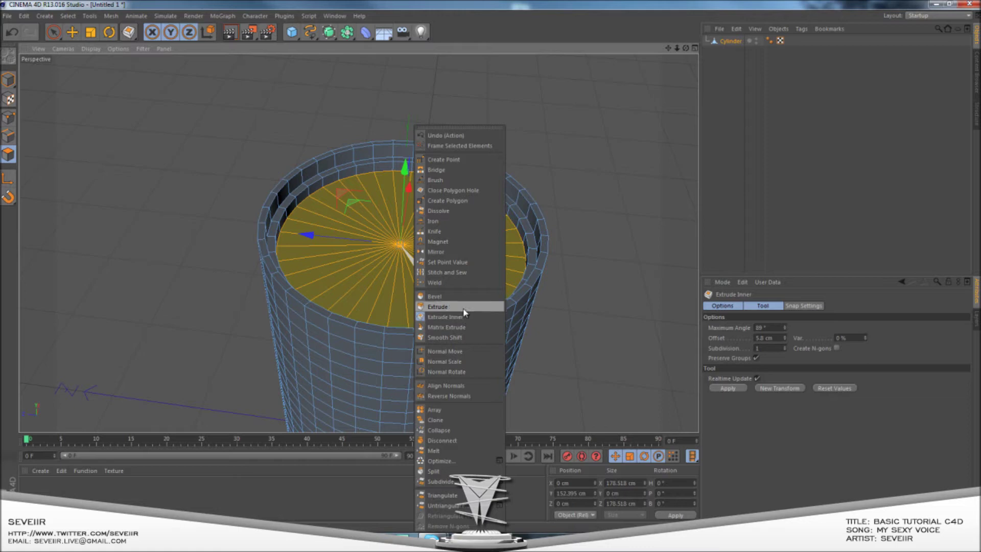
{"action": "left_click", "coordinate": [461, 320]}
{"action": "middle_click_drag", "start_coordinate": [462, 284], "coordinate": [456, 297], "text": "alt"}
{"action": "left_click_drag", "start_coordinate": [456, 297], "coordinate": [454, 306], "text": "alt"}
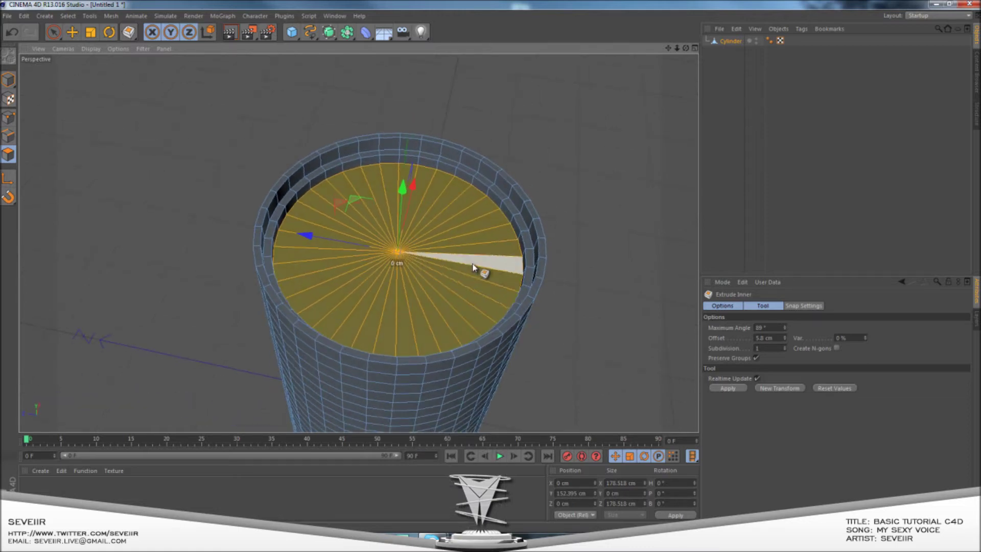
{"action": "left_click_drag", "start_coordinate": [491, 266], "coordinate": [403, 230]}
{"action": "key", "text": "ctrl+z"}
{"action": "scroll", "coordinate": [344, 286], "scroll_direction": "up", "scroll_amount": 3}
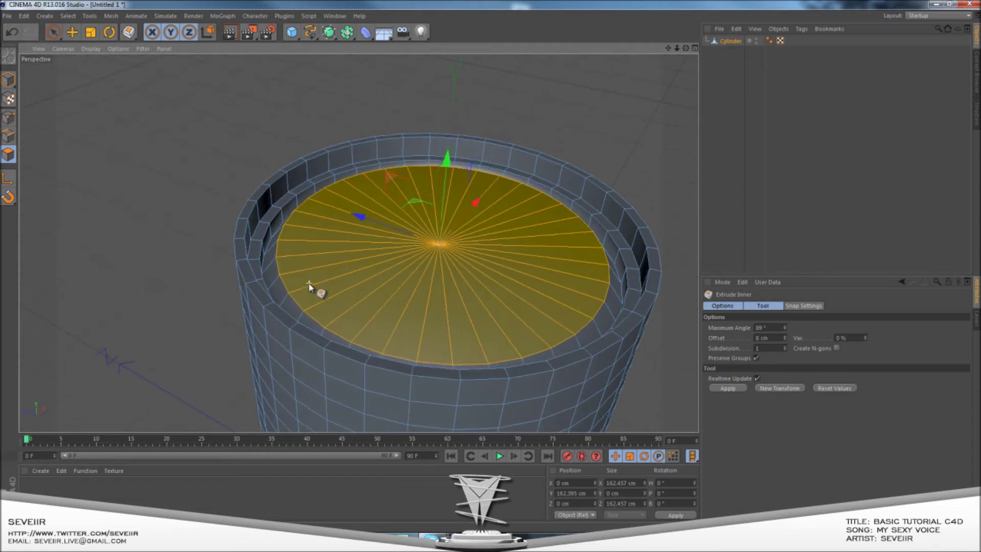
Try a Matrix Extrude on the selected inner cap polygons, and undo it
{"action": "left_click_drag", "start_coordinate": [356, 317], "coordinate": [194, 258], "text": "alt"}
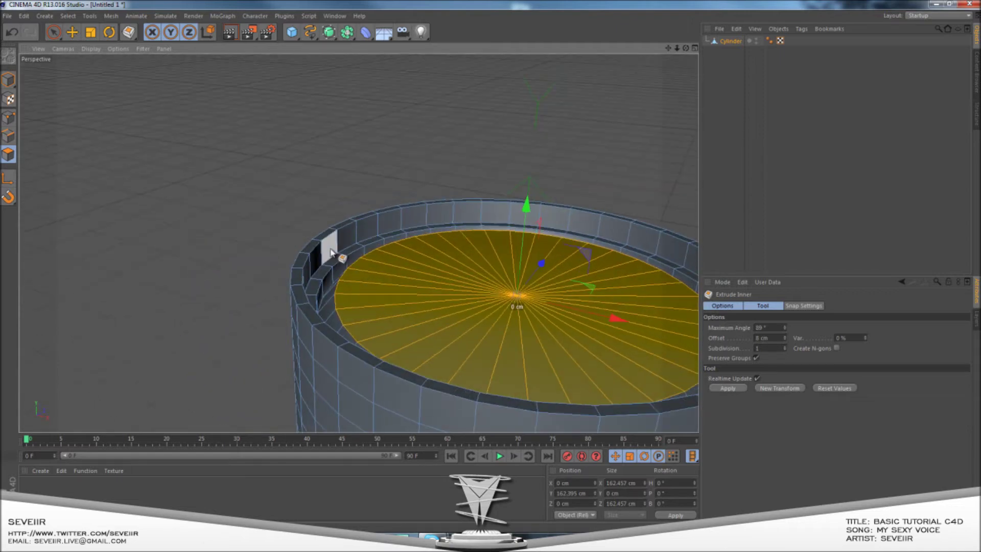
{"action": "left_click_drag", "start_coordinate": [576, 296], "coordinate": [594, 288], "text": "alt"}
{"action": "scroll", "coordinate": [594, 287], "scroll_direction": "down", "scroll_amount": 8}
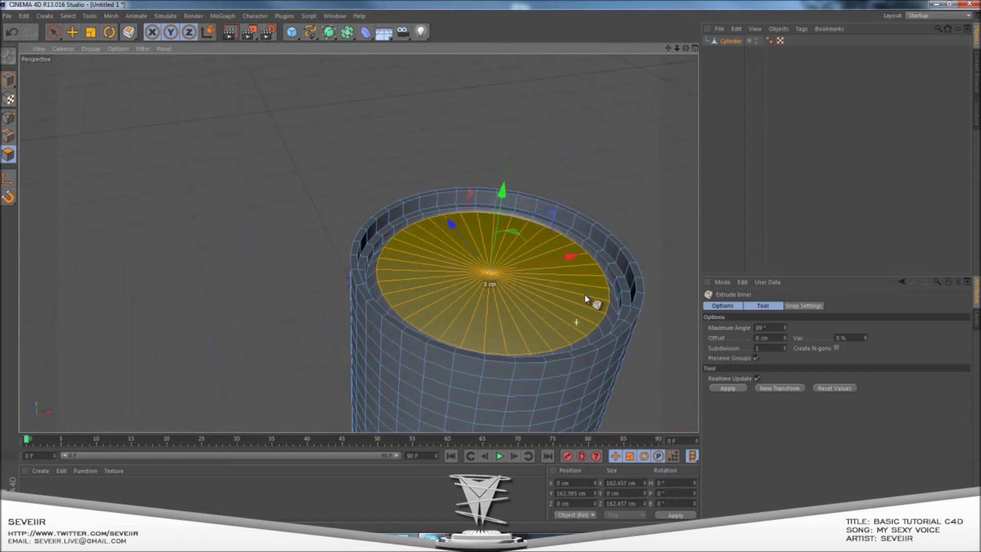
{"action": "scroll", "coordinate": [633, 277], "scroll_direction": "up", "scroll_amount": 8}
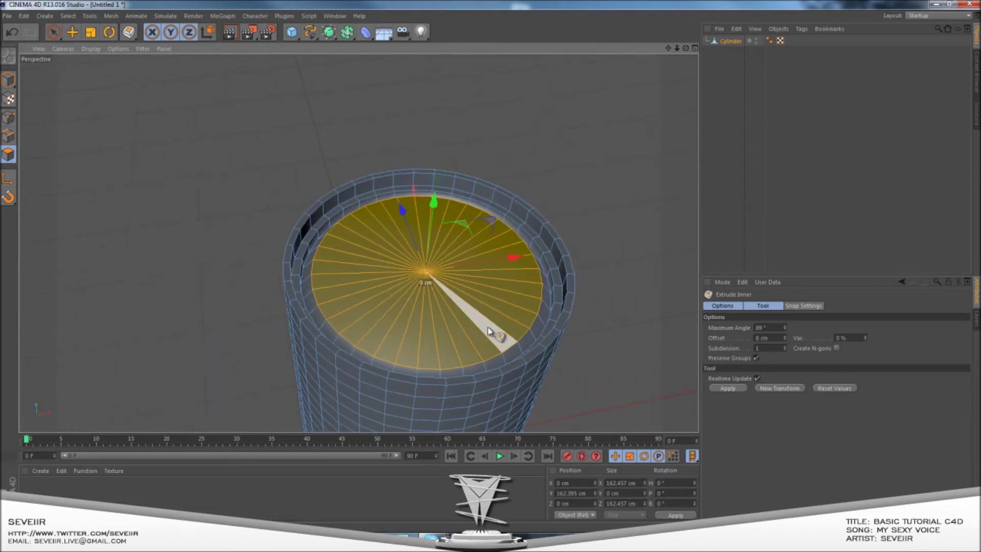
{"action": "right_click", "coordinate": [409, 280]}
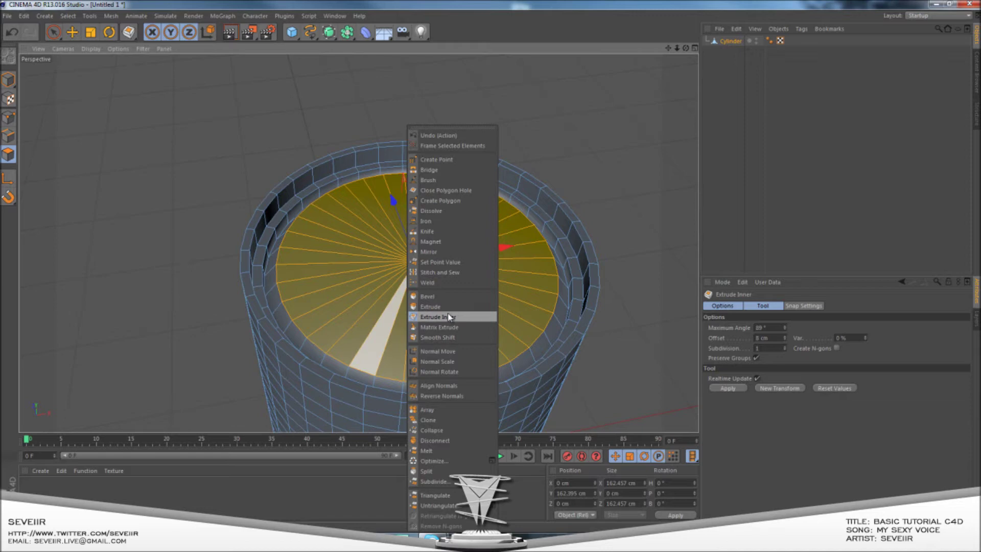
{"action": "left_click", "coordinate": [449, 327]}
{"action": "right_click", "coordinate": [420, 329]}
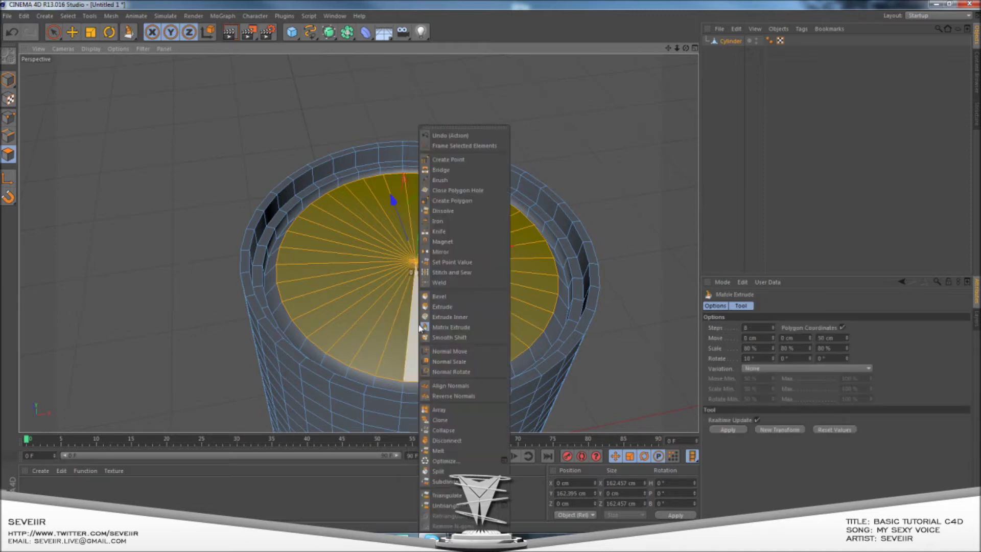
{"action": "left_click", "coordinate": [484, 327]}
{"action": "left_click_drag", "start_coordinate": [483, 327], "coordinate": [490, 266]}
{"action": "key", "text": "ctrl+z"}
Try a Matrix Extrude on the inner cap with 80% scale and about 23° rotation, and undo it
{"action": "left_click_drag", "start_coordinate": [450, 336], "coordinate": [455, 275], "text": "alt"}
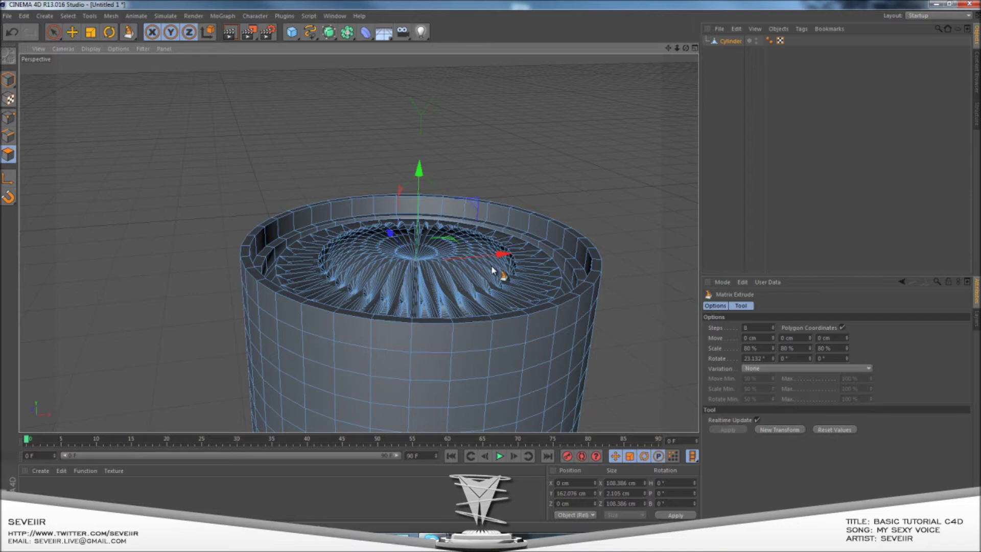
{"action": "left_click_drag", "start_coordinate": [474, 284], "coordinate": [492, 271]}
{"action": "key", "text": "ctrl+z"}
Matrix Extrude the inner cap polygons in 8 steps with zero move, about 95.7% scale and 3° rotation
{"action": "left_click_drag", "start_coordinate": [431, 291], "coordinate": [489, 268]}
{"action": "left_click_drag", "start_coordinate": [431, 271], "coordinate": [491, 265], "text": "alt"}
{"action": "key", "text": "ctrl+z"}
{"action": "left_click_drag", "start_coordinate": [446, 301], "coordinate": [334, 315], "text": "alt"}
{"action": "left_click_drag", "start_coordinate": [341, 257], "coordinate": [311, 169], "text": "alt"}
{"action": "scroll", "coordinate": [278, 175], "scroll_direction": "up", "scroll_amount": 3}
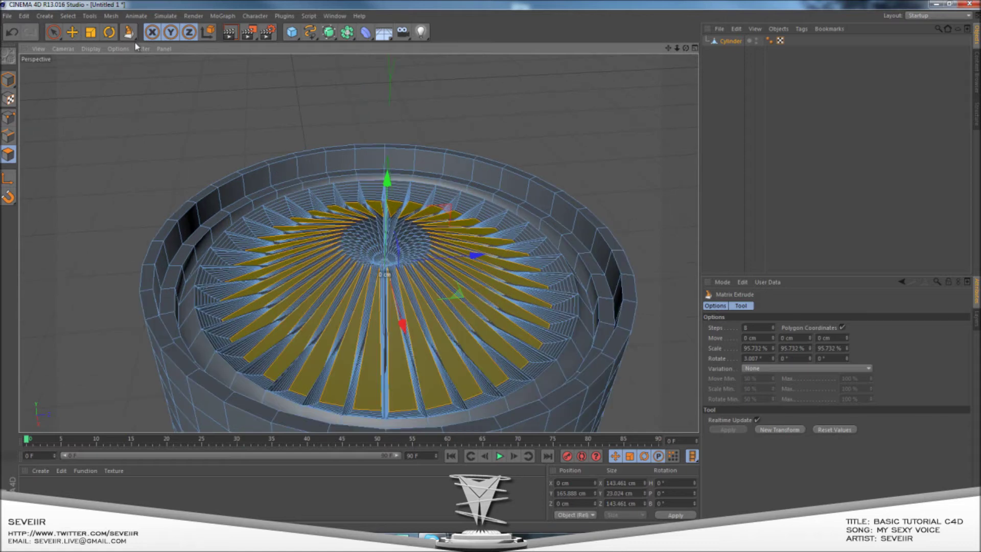
Select the polygon ring of the upper inner wall below the rim with Ring Selection
{"action": "left_click", "coordinate": [53, 33]}
{"action": "left_click", "coordinate": [68, 16]}
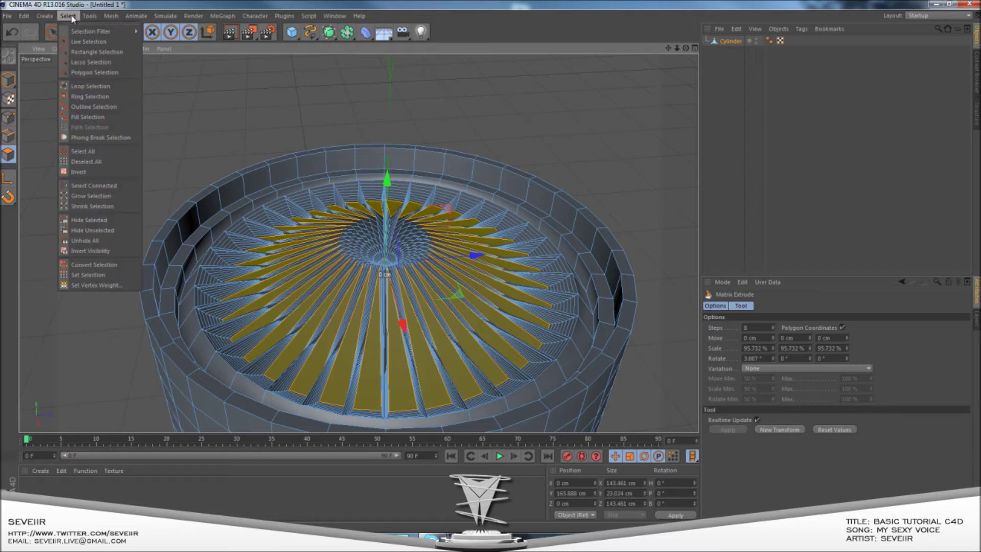
{"action": "left_click", "coordinate": [89, 96]}
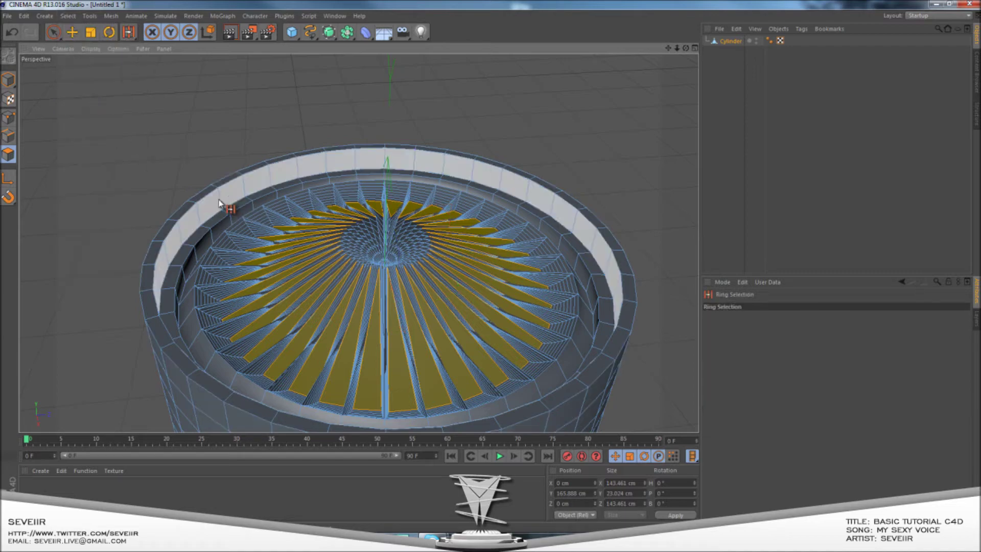
{"action": "left_click_drag", "start_coordinate": [355, 233], "coordinate": [312, 191], "text": "alt"}
{"action": "scroll", "coordinate": [213, 169], "scroll_direction": "up", "scroll_amount": 7}
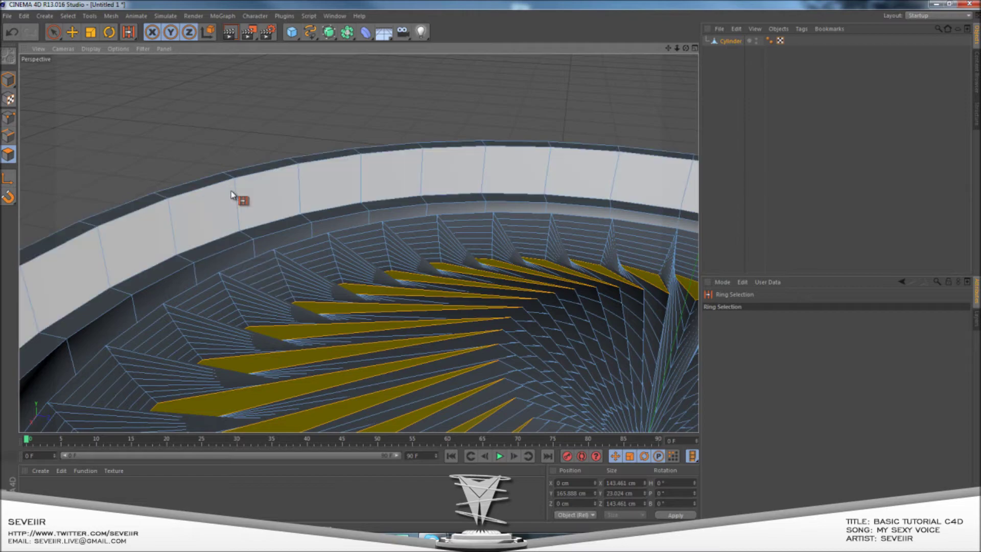
{"action": "scroll", "coordinate": [278, 192], "scroll_direction": "down", "scroll_amount": 6}
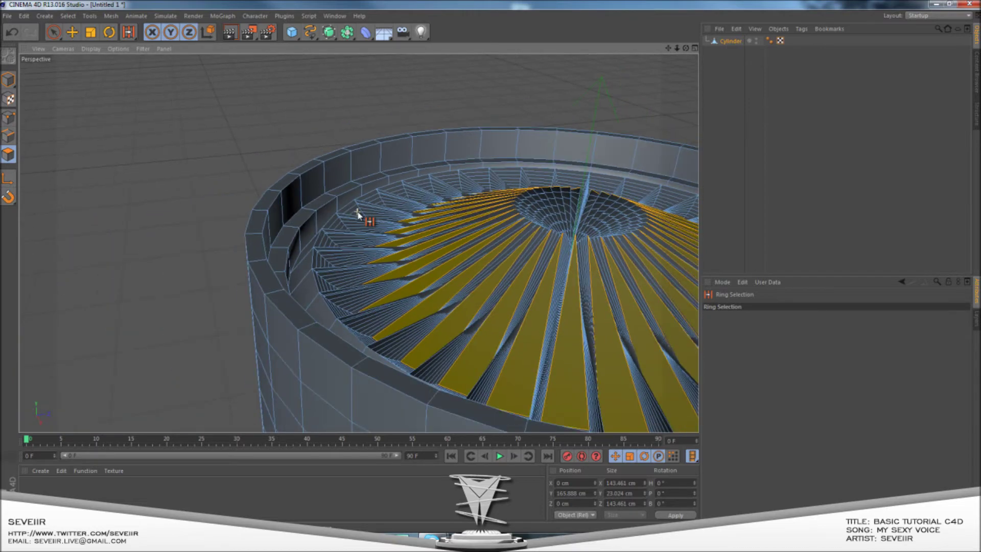
{"action": "left_click", "coordinate": [453, 150]}
Inset the selected inner wall ring with Extrude Inner by about 1.3 cm
{"action": "left_click_drag", "start_coordinate": [495, 160], "coordinate": [363, 161], "text": "alt"}
{"action": "middle_click_drag", "start_coordinate": [364, 161], "coordinate": [428, 282], "text": "alt"}
{"action": "right_click_drag", "start_coordinate": [387, 264], "coordinate": [346, 226], "text": "alt"}
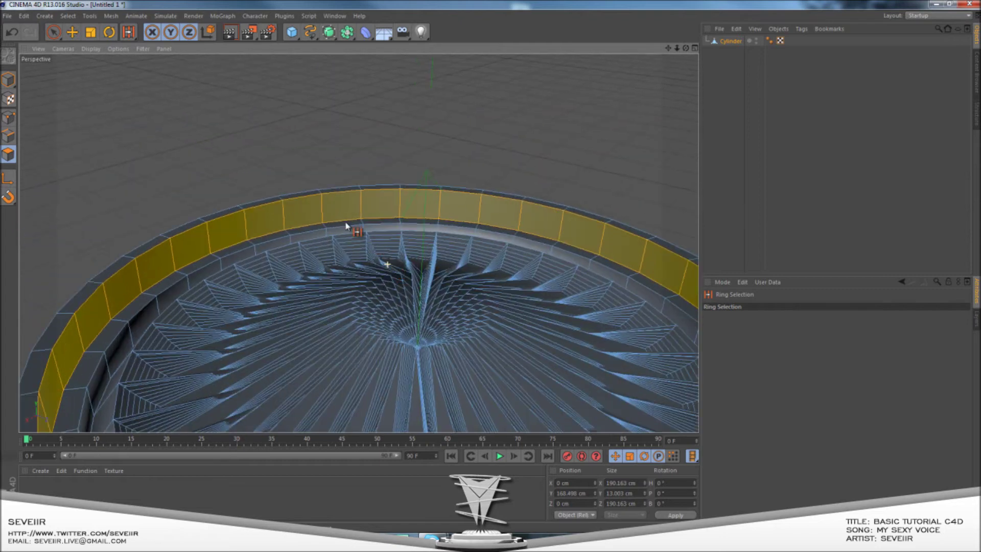
{"action": "right_click", "coordinate": [334, 215]}
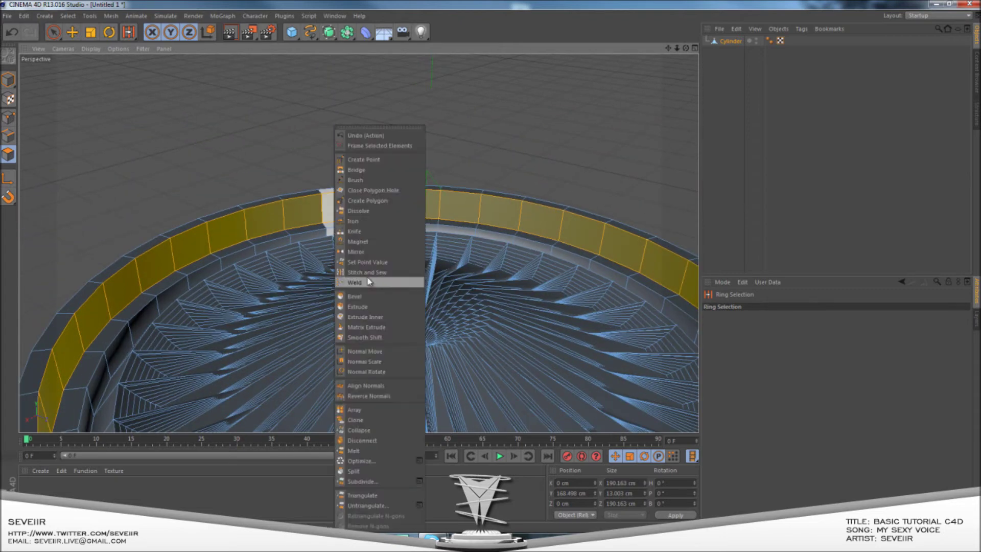
{"action": "left_click", "coordinate": [368, 318]}
{"action": "left_click_drag", "start_coordinate": [490, 266], "coordinate": [493, 266]}
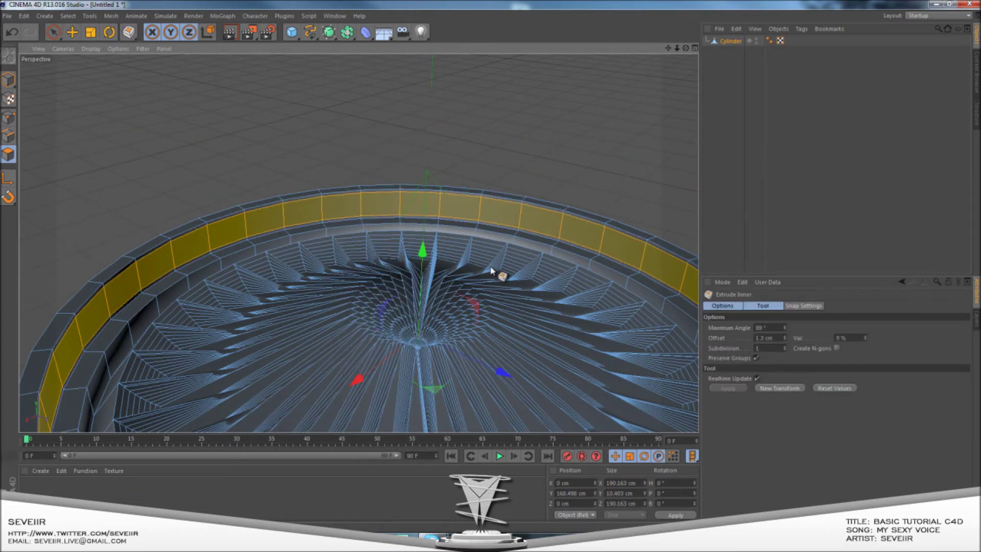
Try a second Extrude Inner on the upper inner wall ring with an offset of about -9.1 cm
{"action": "right_click", "coordinate": [374, 254]}
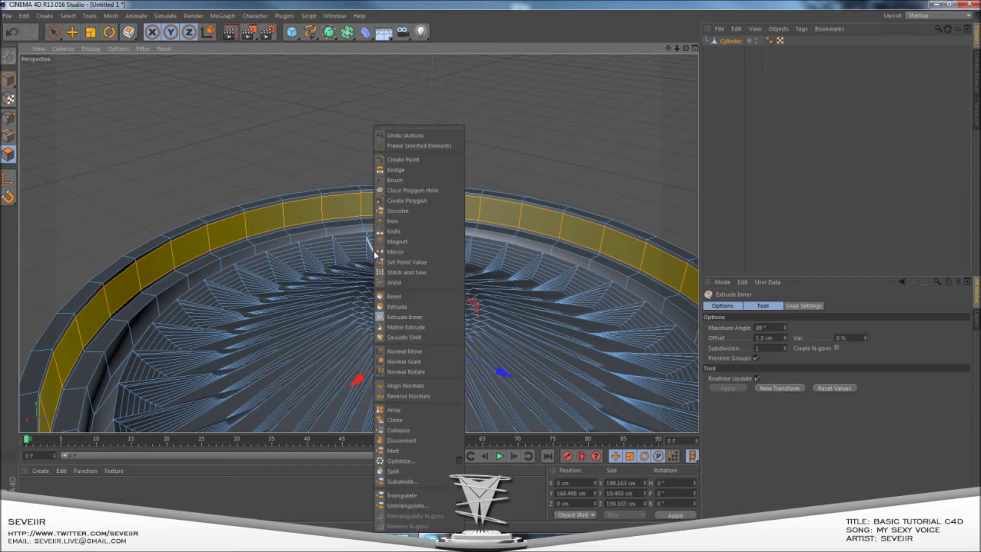
{"action": "left_click", "coordinate": [355, 295]}
{"action": "left_click", "coordinate": [328, 291]}
{"action": "left_click_drag", "start_coordinate": [490, 267], "coordinate": [494, 266]}
{"action": "key", "text": "ctrl+z"}
{"action": "key", "text": "ctrl+z"}
Try extruding the ring by about 1.2 cm, and undo it together with the preceding insets
{"action": "right_click", "coordinate": [308, 289]}
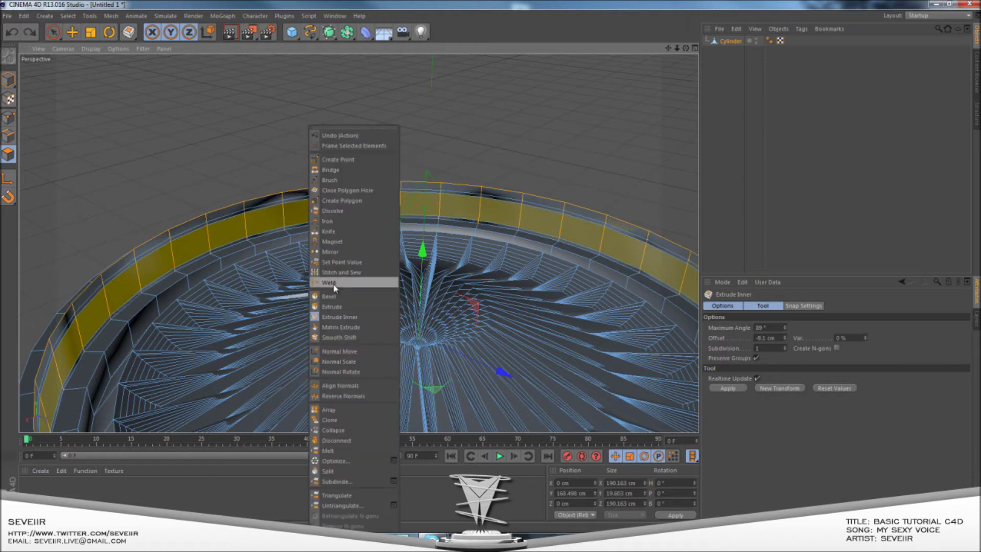
{"action": "left_click", "coordinate": [332, 307]}
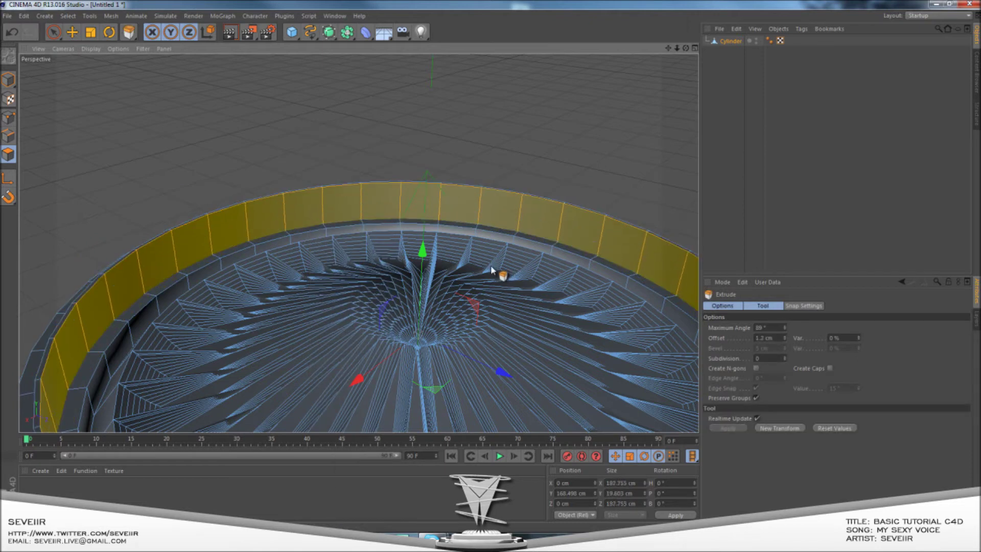
{"action": "key", "text": "ctrl+z"}
{"action": "right_click", "coordinate": [332, 306]}
{"action": "left_click", "coordinate": [244, 289]}
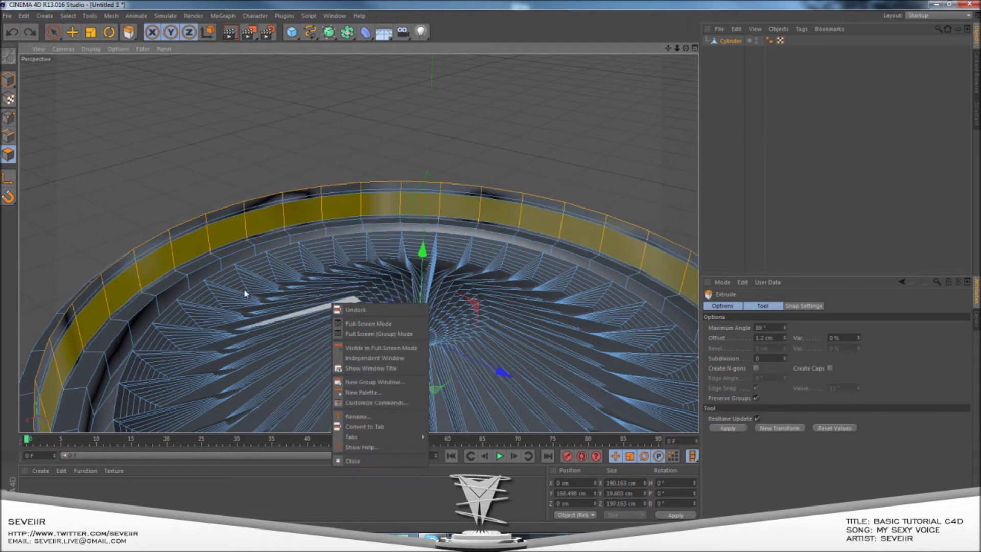
{"action": "left_click", "coordinate": [244, 289]}
{"action": "key", "text": "ctrl+z"}
{"action": "key", "text": "ctrl+z"}
Try insetting the upper inner wall ring with Extrude Inner by about 10.2 cm
{"action": "right_click", "coordinate": [339, 292]}
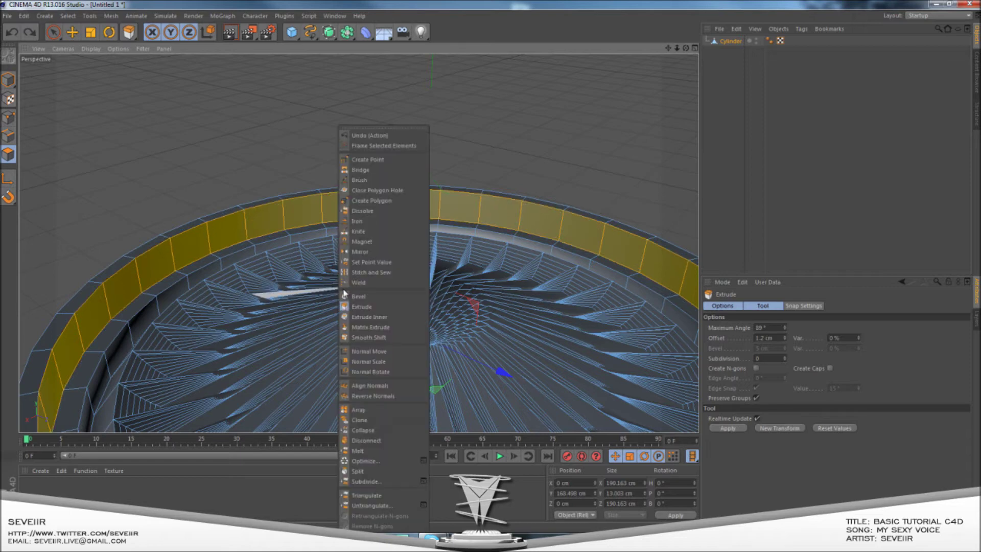
{"action": "left_click", "coordinate": [372, 316]}
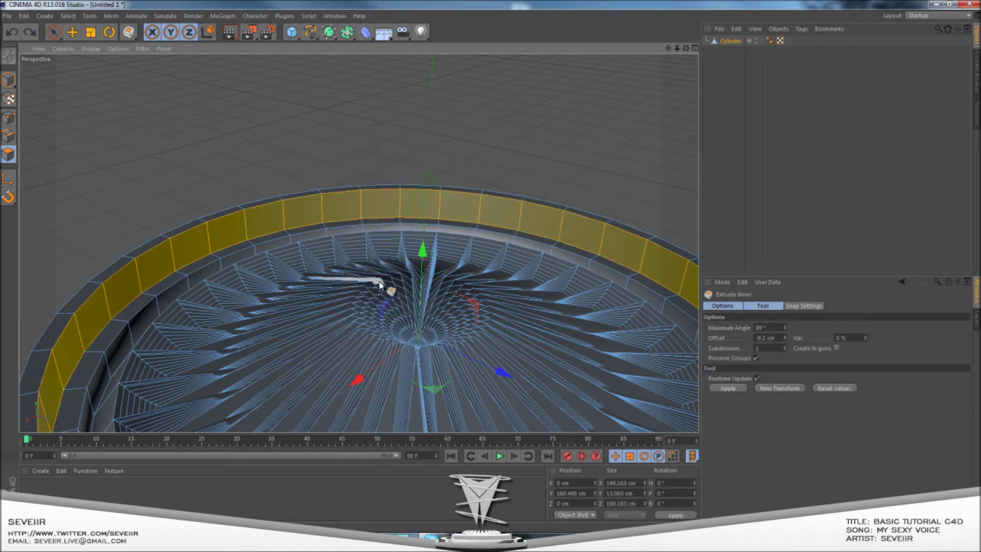
{"action": "left_click_drag", "start_coordinate": [380, 284], "coordinate": [491, 265]}
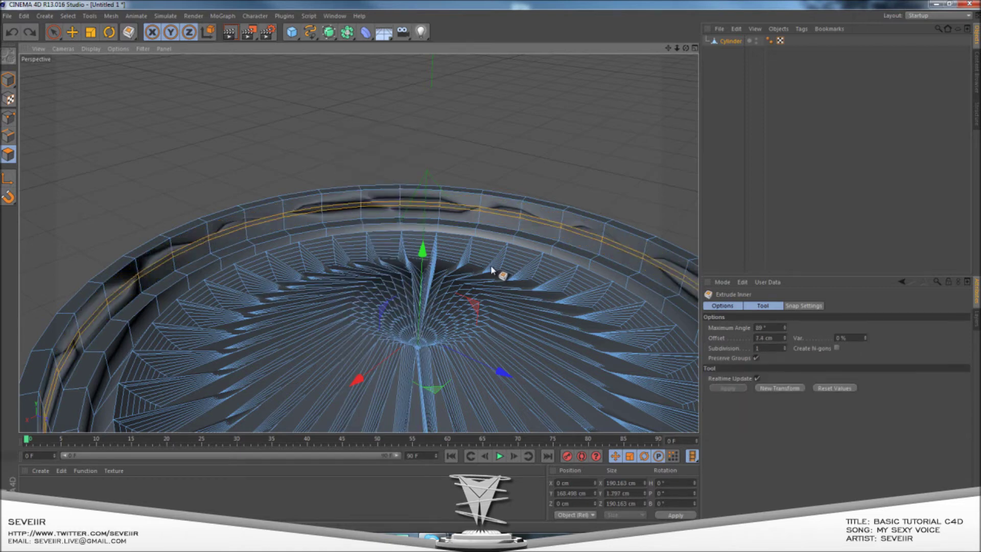
{"action": "left_click_drag", "start_coordinate": [491, 271], "coordinate": [309, 259], "text": "alt"}
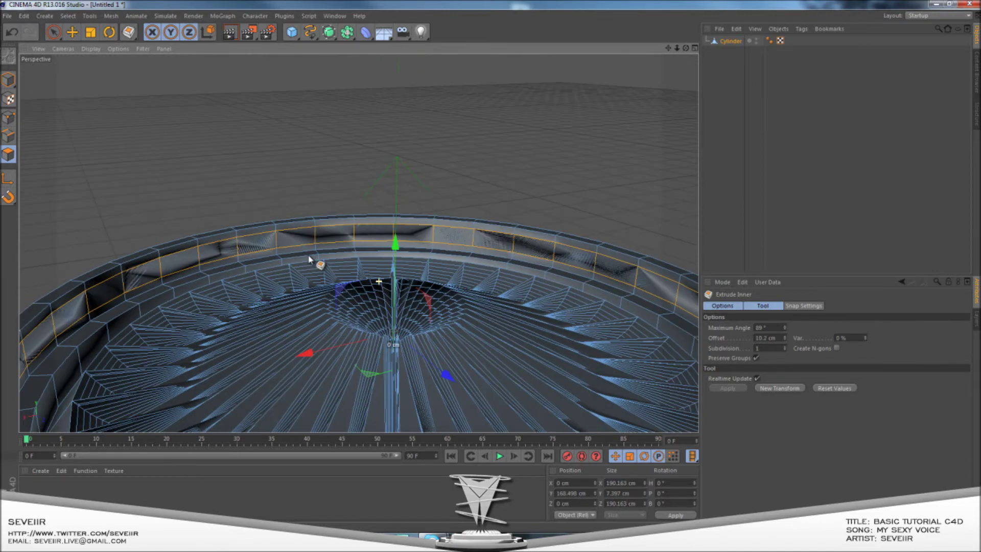
Try extruding the inset ring by about -14.7 cm, and undo back to the plain wall ring
{"action": "right_click", "coordinate": [308, 259]}
{"action": "left_click", "coordinate": [332, 306]}
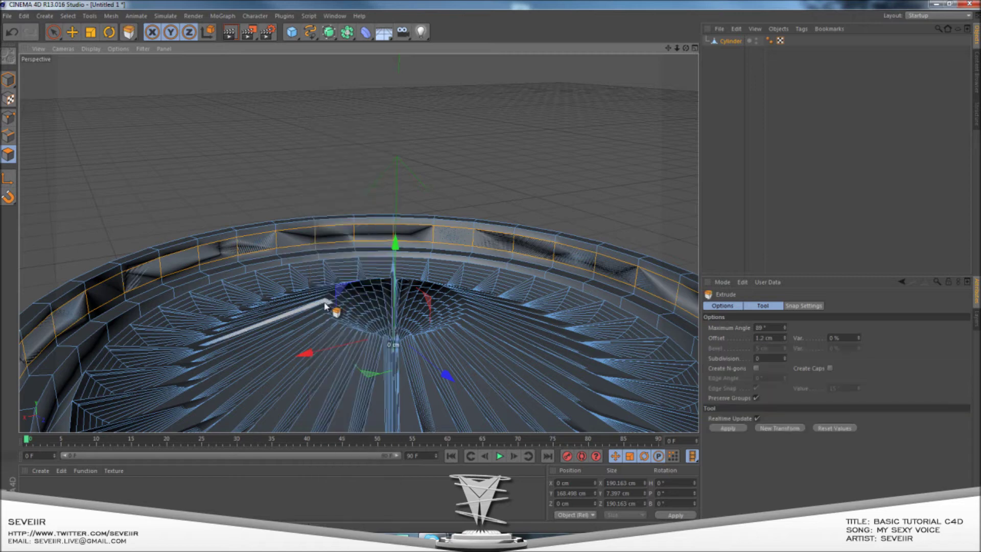
{"action": "left_click_drag", "start_coordinate": [292, 304], "coordinate": [492, 269]}
{"action": "scroll", "coordinate": [313, 289], "scroll_direction": "down", "scroll_amount": 3}
{"action": "scroll", "coordinate": [313, 289], "scroll_direction": "up", "scroll_amount": 5}
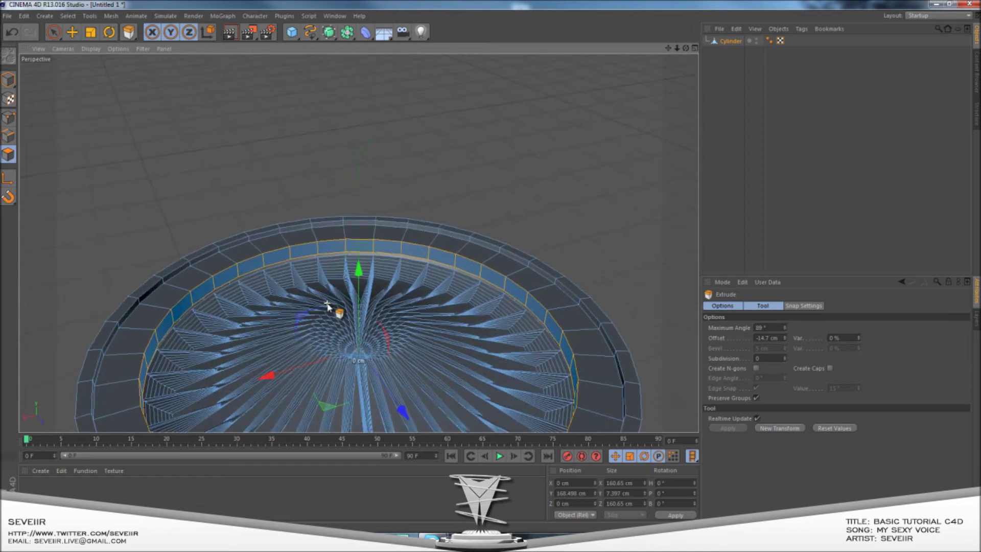
{"action": "left_click_drag", "start_coordinate": [313, 292], "coordinate": [282, 267], "text": "alt"}
{"action": "left_click_drag", "start_coordinate": [494, 271], "coordinate": [286, 288]}
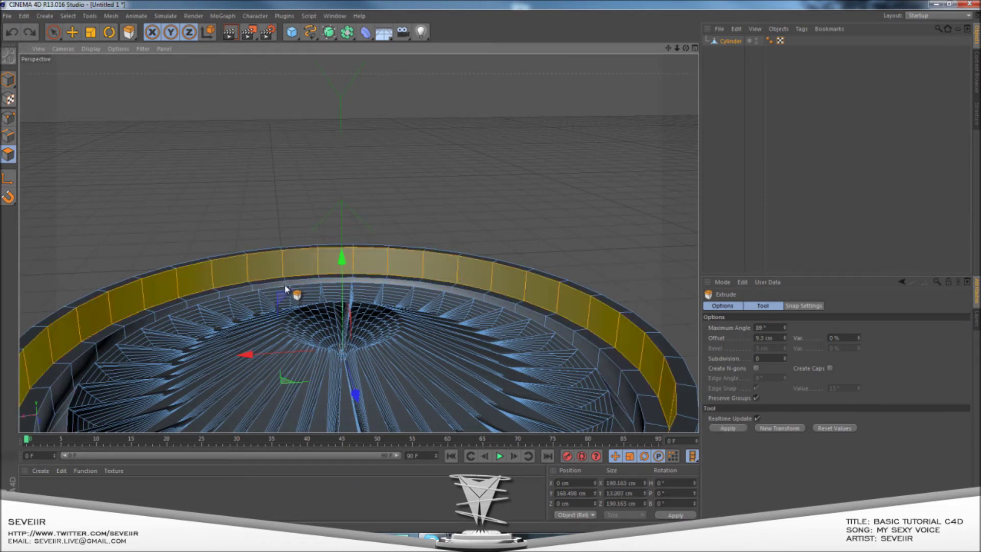
Inset the upper inner wall ring with Extrude Inner and extrude it towards the centre by about 18.5 cm
{"action": "right_click", "coordinate": [286, 289]}
{"action": "left_click", "coordinate": [324, 317]}
{"action": "mouse_move", "coordinate": [494, 271]}
{"action": "left_mouse_down"}
{"action": "mouse_move", "coordinate": [328, 292]}
{"action": "mouse_move", "coordinate": [504, 274]}
{"action": "mouse_move", "coordinate": [492, 270]}
{"action": "left_mouse_up"}
{"action": "right_click", "coordinate": [328, 292]}
{"action": "left_click", "coordinate": [361, 307]}
{"action": "left_click_drag", "start_coordinate": [324, 262], "coordinate": [237, 220], "text": "alt"}
Select the thin polygon ring just below the outer rim with Ring Selection and inset it by about 0.7 cm
{"action": "left_click", "coordinate": [69, 16]}
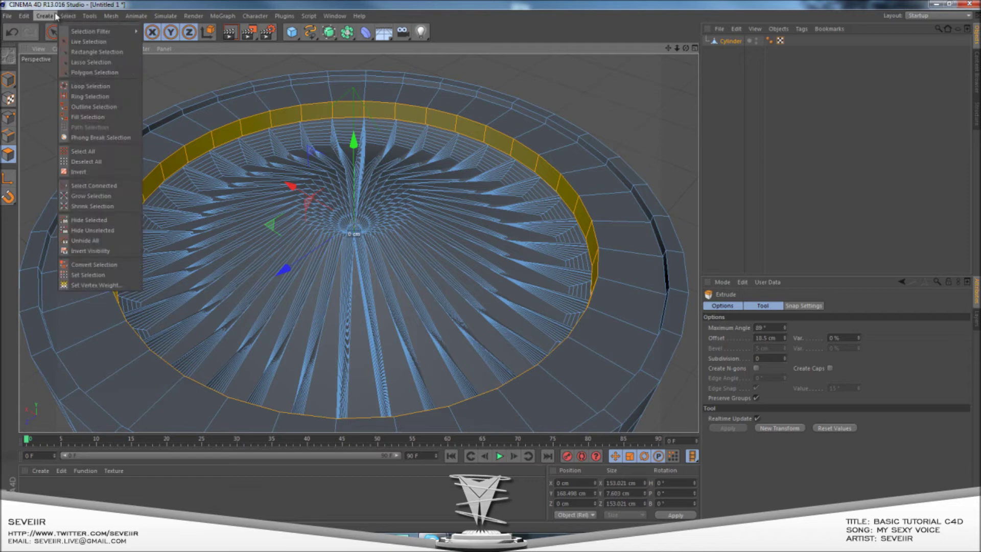
{"action": "left_click", "coordinate": [91, 96]}
{"action": "left_click", "coordinate": [158, 135]}
{"action": "right_click", "coordinate": [153, 136]}
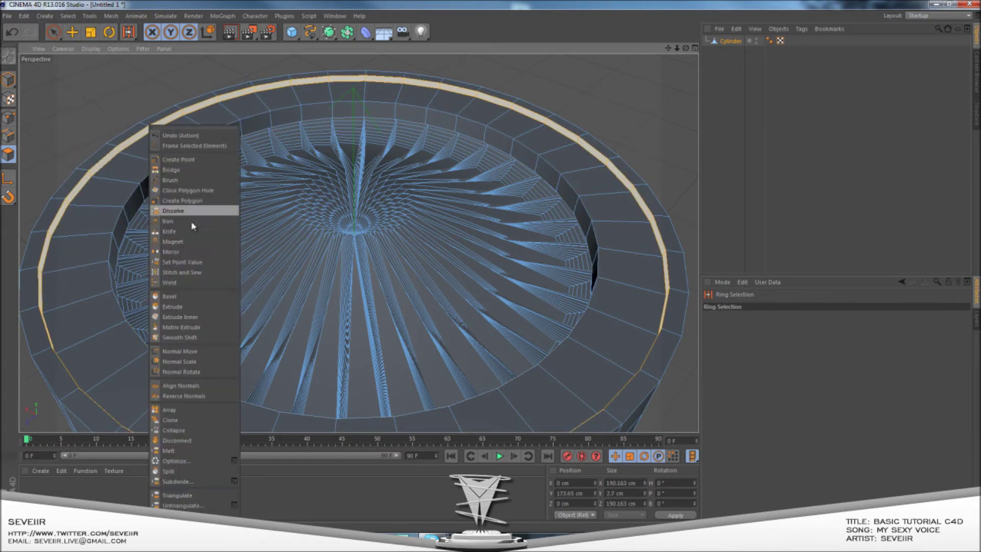
{"action": "left_click", "coordinate": [181, 317]}
{"action": "left_click_drag", "start_coordinate": [215, 284], "coordinate": [499, 274]}
Try beveling the thin rim ring by about 20.2 cm, and undo it
{"action": "right_click", "coordinate": [212, 285]}
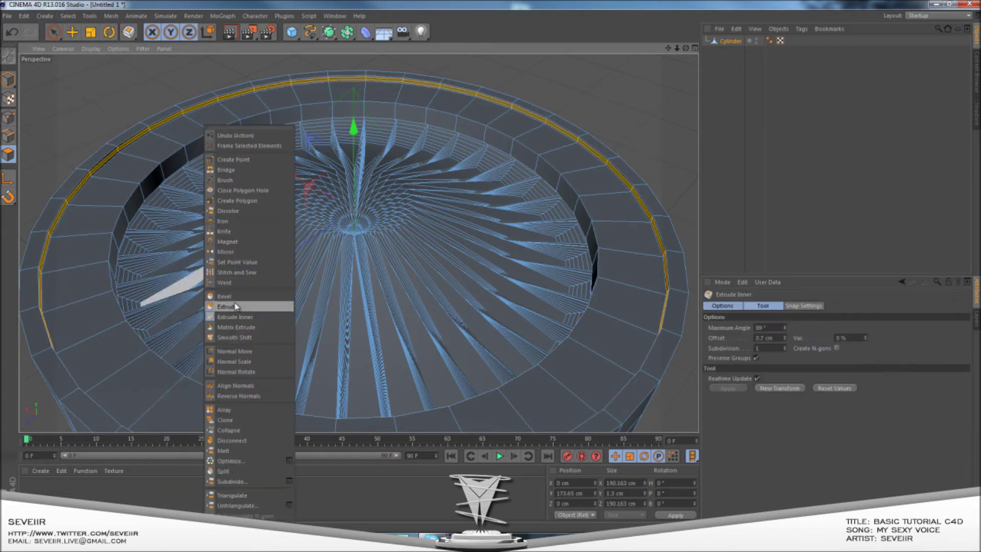
{"action": "left_click", "coordinate": [228, 297]}
{"action": "left_click_drag", "start_coordinate": [224, 298], "coordinate": [495, 270]}
{"action": "key", "text": "ctrl+z"}
Bevel the thin rim ring with an extrusion and inner offset of about 18.53 cm
{"action": "mouse_move", "coordinate": [207, 274]}
{"action": "left_mouse_down", "text": "alt"}
{"action": "mouse_move", "coordinate": [148, 199]}
{"action": "mouse_move", "coordinate": [143, 223]}
{"action": "left_mouse_up", "text": "alt"}
{"action": "right_click_drag", "start_coordinate": [170, 220], "coordinate": [159, 268], "text": "alt"}
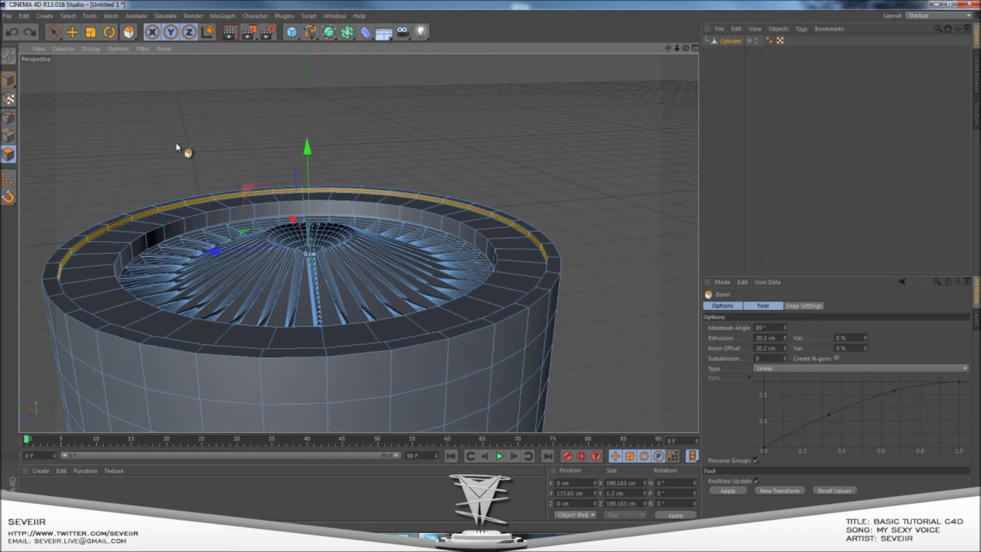
{"action": "scroll", "coordinate": [153, 174], "scroll_direction": "up", "scroll_amount": 4}
{"action": "right_click", "coordinate": [178, 224]}
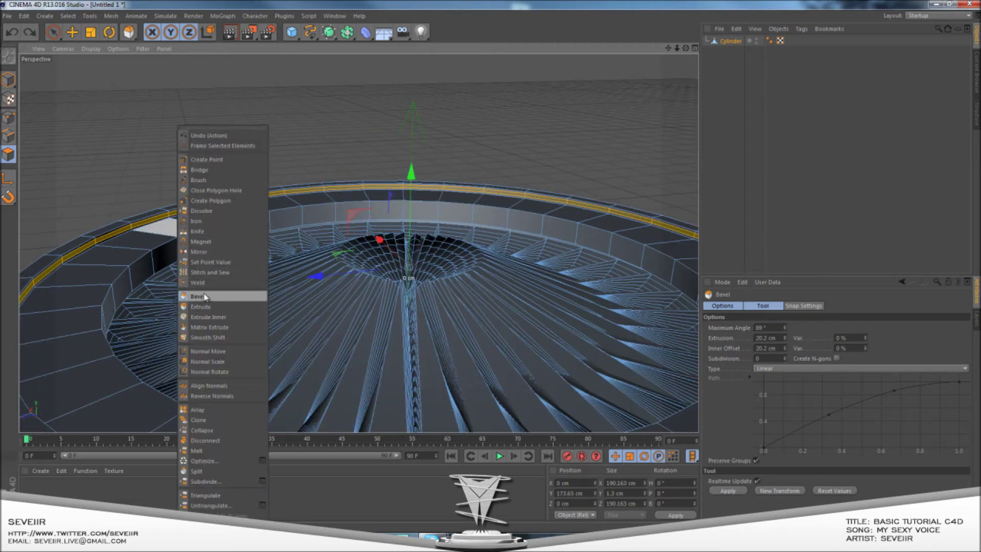
{"action": "left_click", "coordinate": [204, 317]}
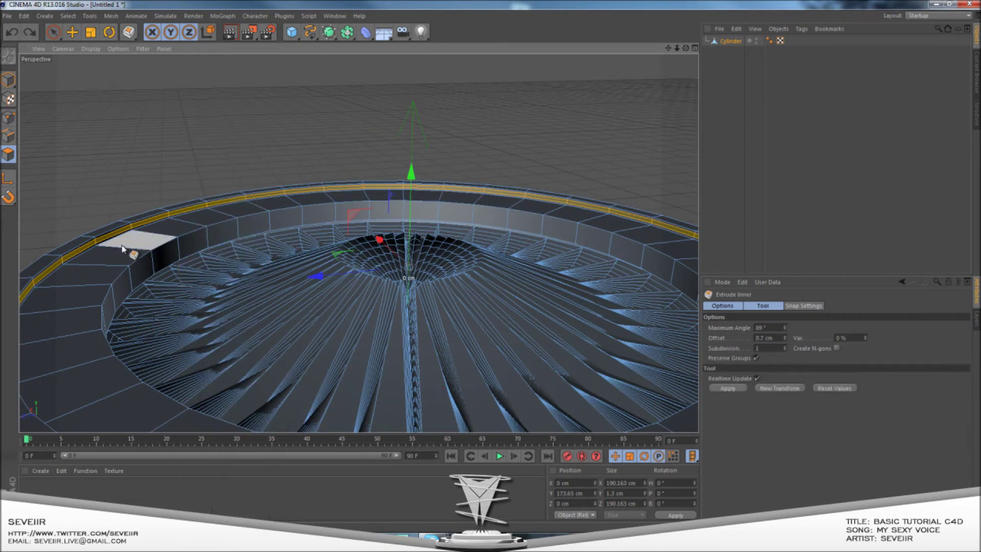
{"action": "right_click", "coordinate": [144, 227]}
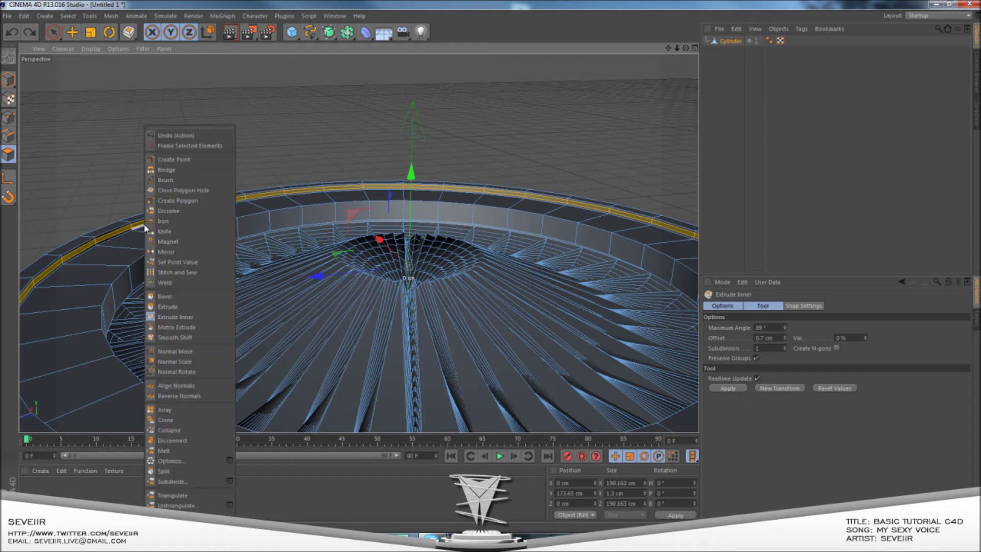
{"action": "left_click", "coordinate": [180, 297]}
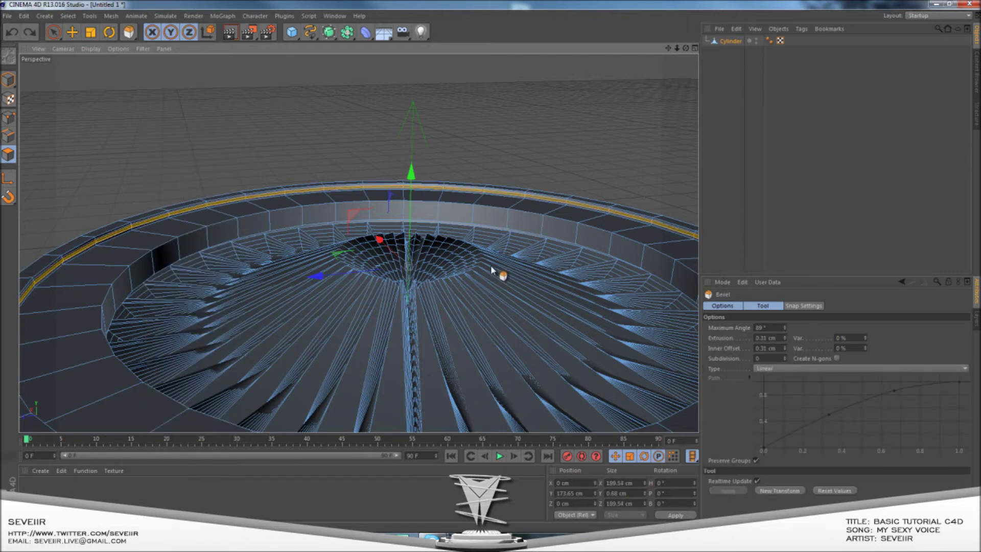
{"action": "mouse_move", "coordinate": [493, 269]}
{"action": "left_mouse_down"}
{"action": "mouse_move", "coordinate": [514, 277]}
{"action": "mouse_move", "coordinate": [493, 269]}
{"action": "left_mouse_up"}
{"action": "left_click_drag", "start_coordinate": [178, 291], "coordinate": [203, 309], "text": "alt"}
{"action": "right_click_drag", "start_coordinate": [279, 203], "coordinate": [300, 282], "text": "alt"}
{"action": "left_click_drag", "start_coordinate": [300, 281], "coordinate": [346, 318], "text": "alt"}
{"action": "middle_click_drag", "start_coordinate": [376, 261], "coordinate": [373, 307], "text": "alt"}
{"action": "right_click_drag", "start_coordinate": [310, 253], "coordinate": [276, 235], "text": "alt"}
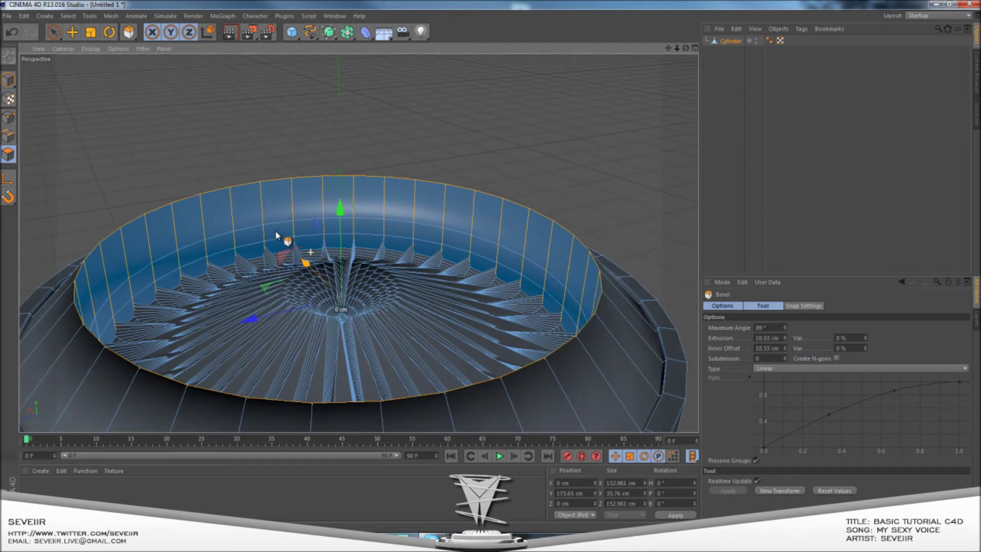
Inset the beveled ring with Extrude Inner by about 7.2 cm and move it up about 4 cm
{"action": "left_click", "coordinate": [68, 16]}
{"action": "left_click", "coordinate": [88, 97]}
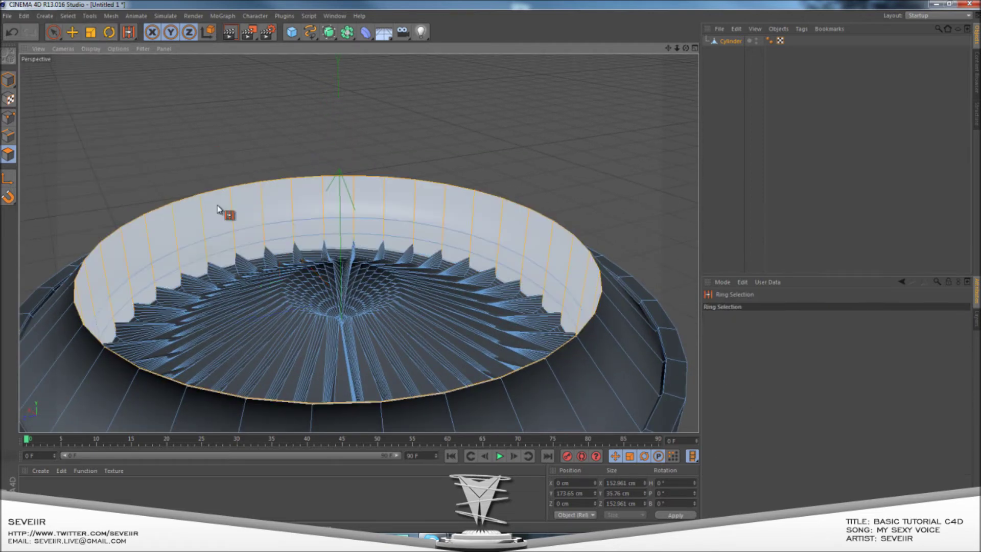
{"action": "right_click", "coordinate": [208, 215]}
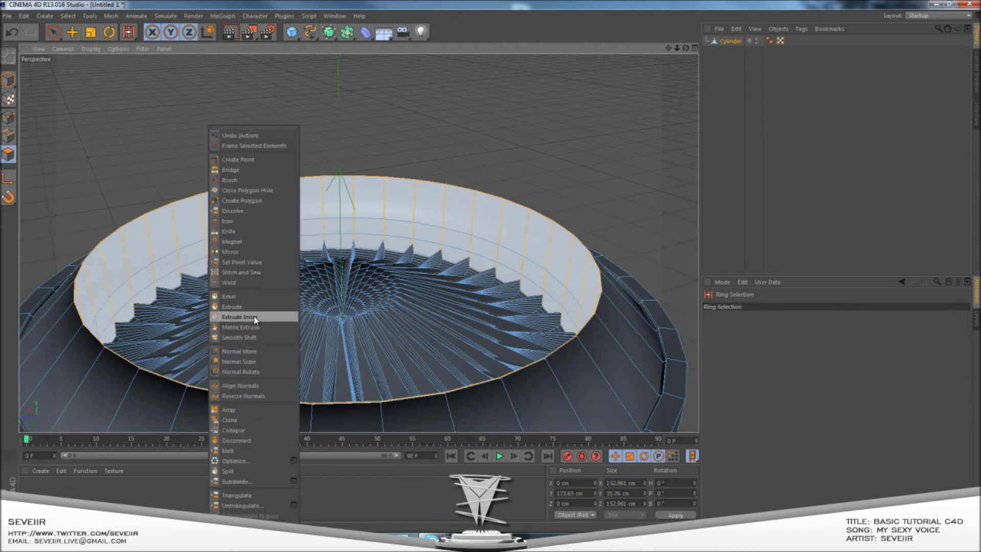
{"action": "left_click", "coordinate": [254, 319]}
{"action": "left_click_drag", "start_coordinate": [494, 272], "coordinate": [491, 271]}
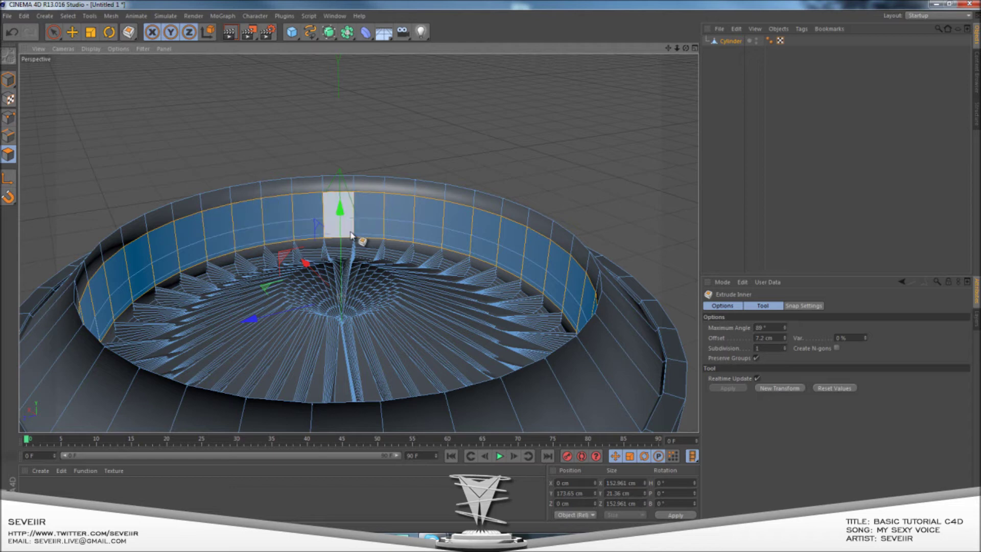
{"action": "left_click_drag", "start_coordinate": [341, 231], "coordinate": [341, 219]}
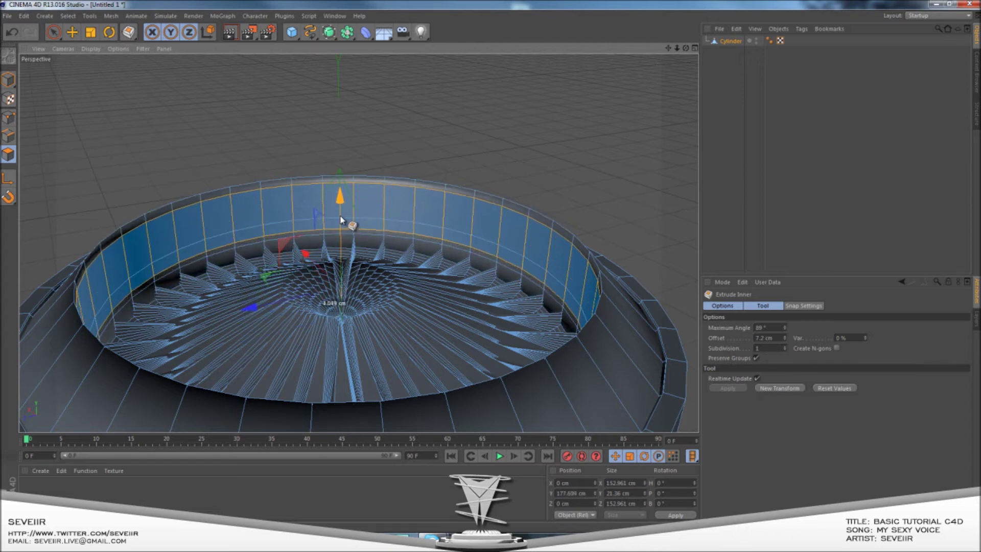
Extrude the raised ring towards the centre and inset it with Extrude Inner by about 3.1 cm
{"action": "right_click", "coordinate": [357, 211]}
{"action": "left_click", "coordinate": [379, 307]}
{"action": "left_click_drag", "start_coordinate": [506, 283], "coordinate": [493, 268]}
{"action": "left_click_drag", "start_coordinate": [312, 277], "coordinate": [490, 267], "text": "alt"}
{"action": "right_click", "coordinate": [200, 257]}
{"action": "left_click", "coordinate": [234, 316]}
Matrix Extrude the inset ring polygons in 8 steps with zero move, about 109.1% scale and 3° rotation
{"action": "right_click", "coordinate": [256, 275]}
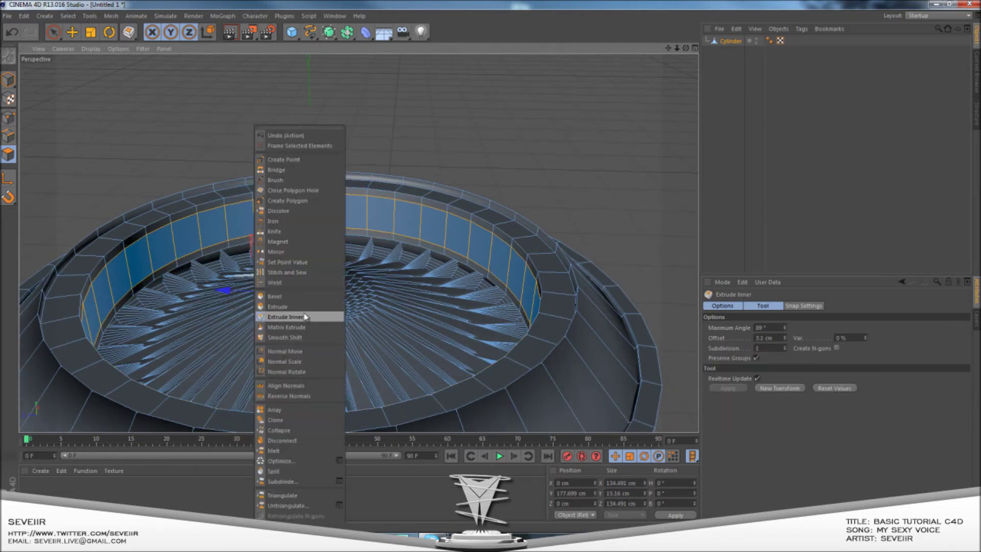
{"action": "left_click", "coordinate": [299, 326]}
{"action": "left_click_drag", "start_coordinate": [354, 332], "coordinate": [491, 271]}
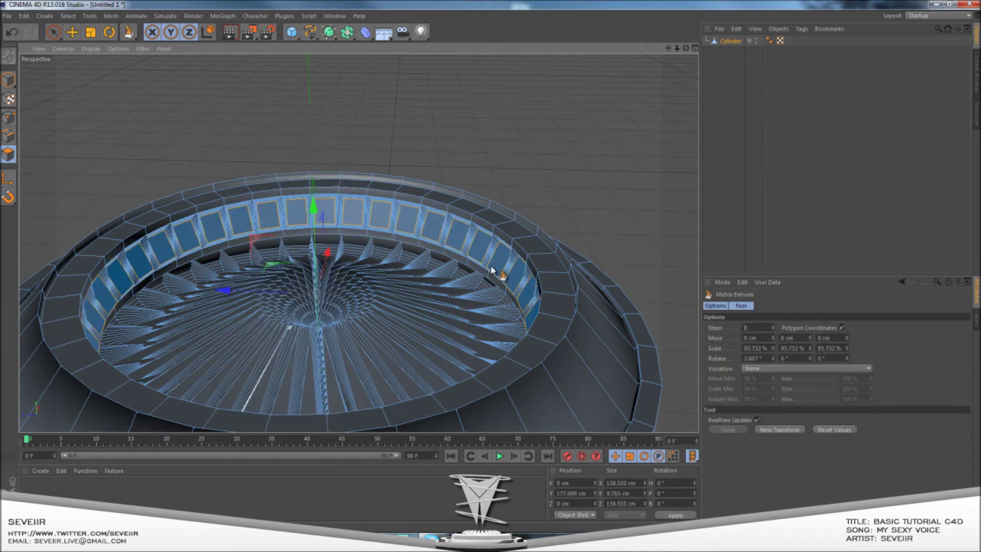
{"action": "left_click_drag", "start_coordinate": [286, 330], "coordinate": [96, 280]}
Try extruding the thin polygon ring along the upper inner rim, and undo it
{"action": "scroll", "coordinate": [96, 280], "scroll_direction": "up", "scroll_amount": 2}
{"action": "left_click", "coordinate": [68, 16]}
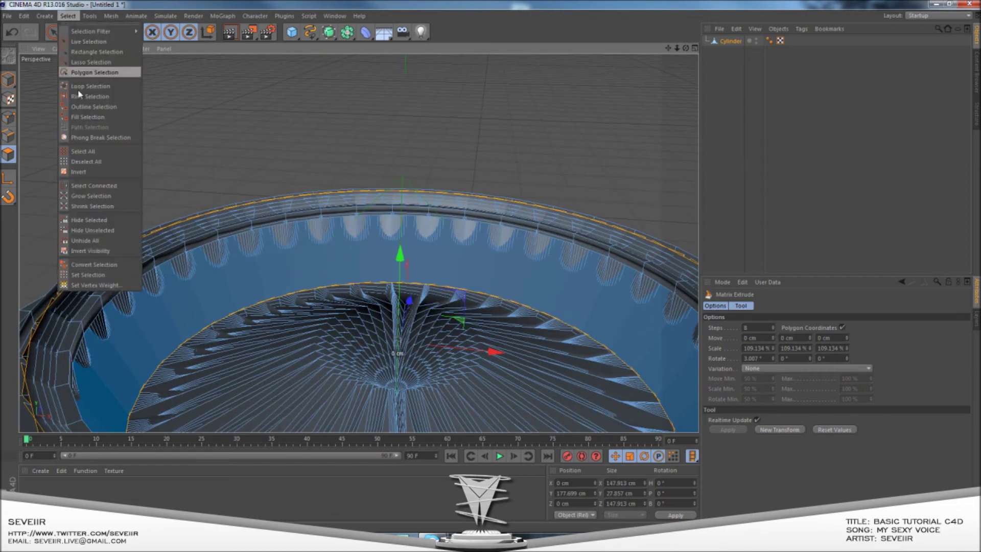
{"action": "left_click", "coordinate": [77, 96]}
{"action": "left_click_drag", "start_coordinate": [205, 286], "coordinate": [145, 257], "text": "alt"}
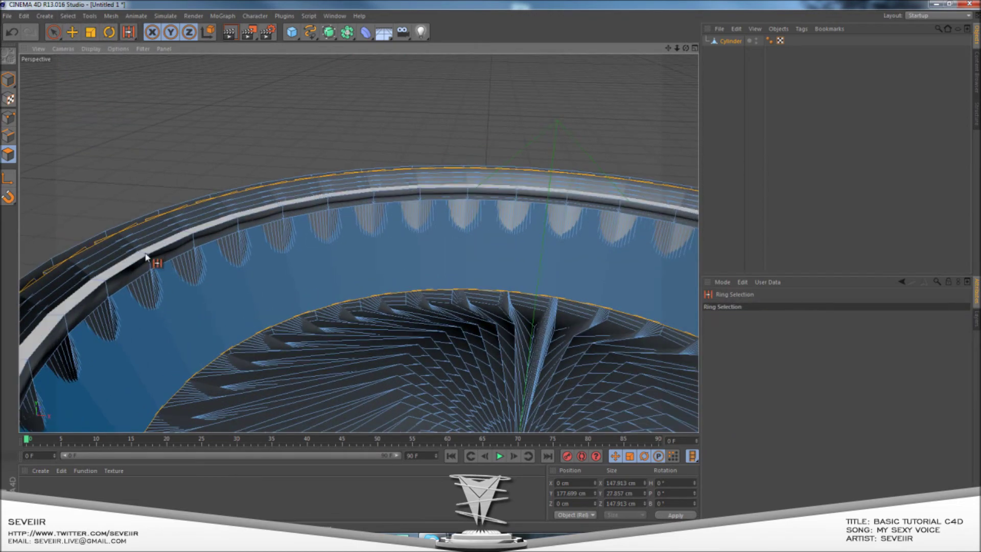
{"action": "left_click", "coordinate": [147, 256]}
{"action": "right_click", "coordinate": [149, 258]}
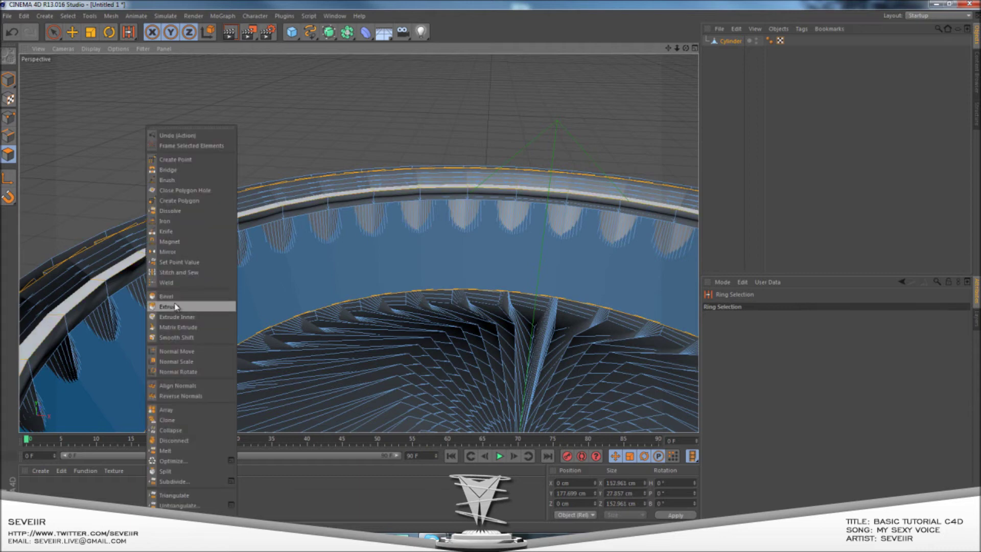
{"action": "left_click", "coordinate": [199, 306]}
{"action": "left_click_drag", "start_coordinate": [492, 267], "coordinate": [490, 265]}
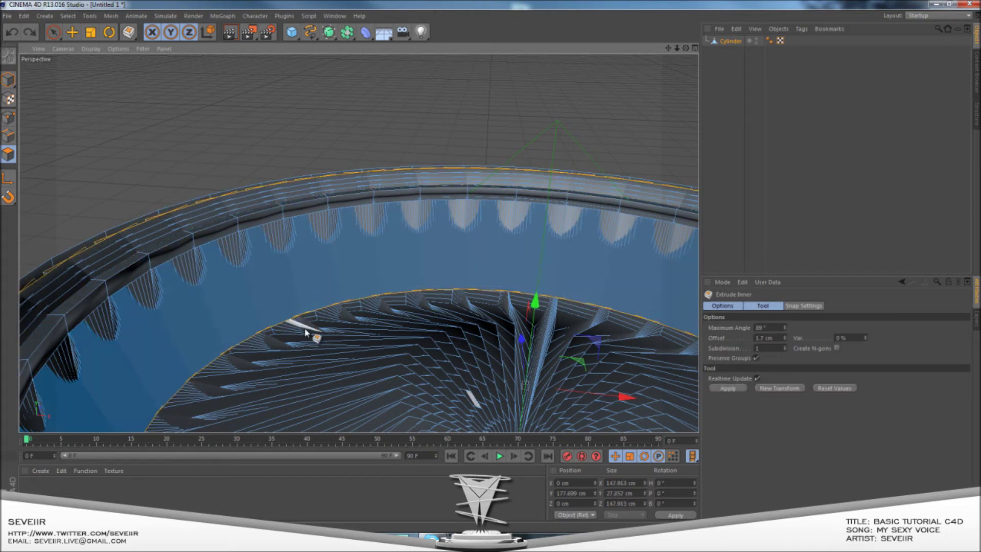
Select alternating polygons in a checkerboard pattern around the top two rows of the cylinder's outer wall
{"action": "left_click", "coordinate": [307, 332]}
{"action": "scroll", "coordinate": [306, 332], "scroll_direction": "down", "scroll_amount": 5}
{"action": "left_click_drag", "start_coordinate": [306, 331], "coordinate": [257, 292], "text": "alt"}
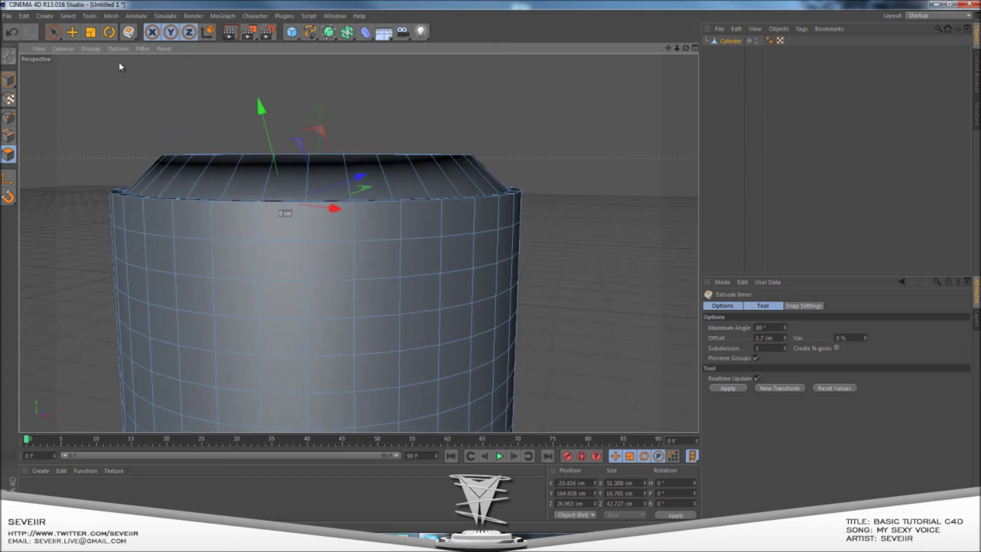
{"action": "left_click", "coordinate": [53, 32]}
{"action": "left_click", "coordinate": [274, 260], "text": "shift"}
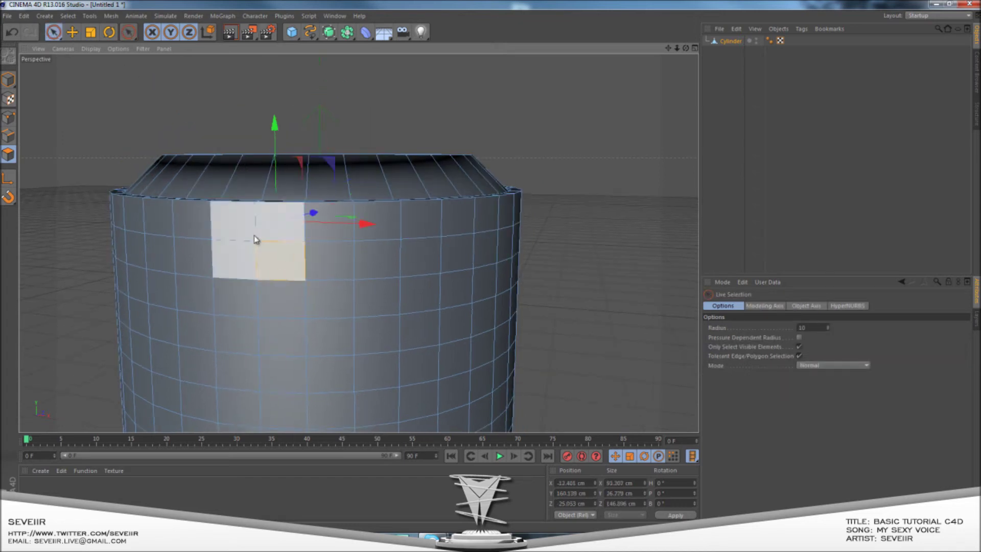
{"action": "left_click", "coordinate": [236, 227], "text": "shift"}
{"action": "left_click_drag", "start_coordinate": [138, 243], "coordinate": [355, 287], "text": "alt"}
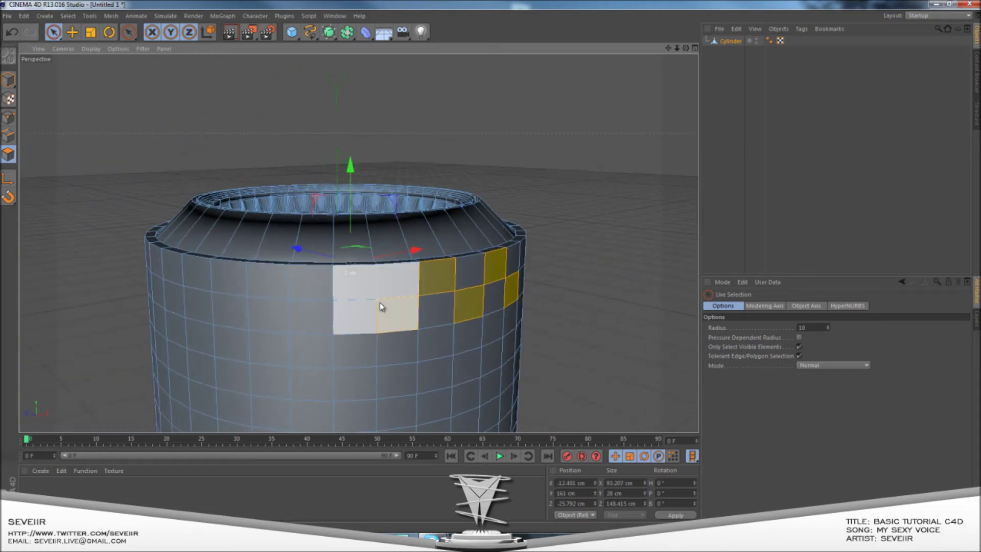
{"action": "left_click", "coordinate": [354, 287], "text": "shift"}
{"action": "left_click", "coordinate": [299, 312], "text": "shift"}
{"action": "left_click_drag", "start_coordinate": [220, 308], "coordinate": [271, 317], "text": "alt"}
{"action": "left_click", "coordinate": [122, 280], "text": "shift"}
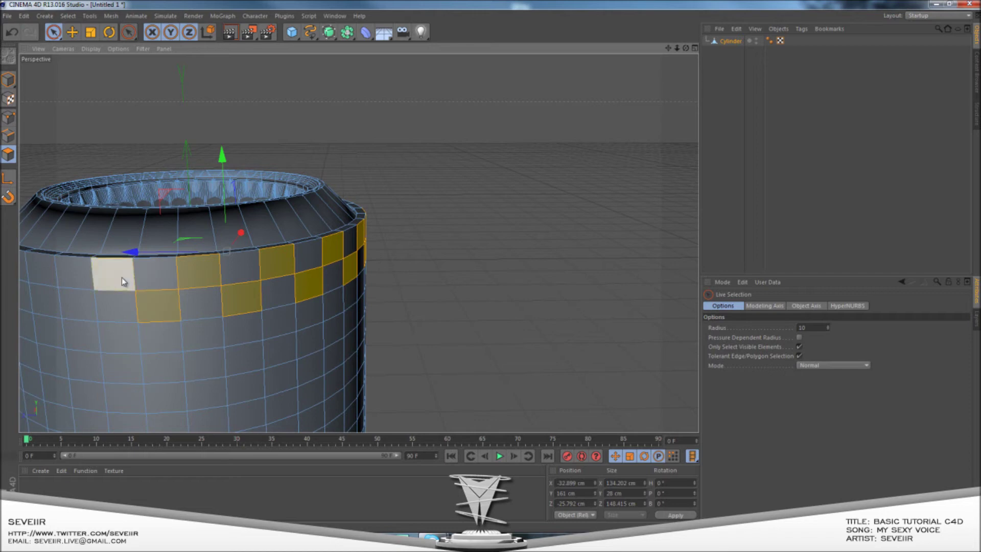
{"action": "left_click_drag", "start_coordinate": [145, 310], "coordinate": [460, 328], "text": "alt"}
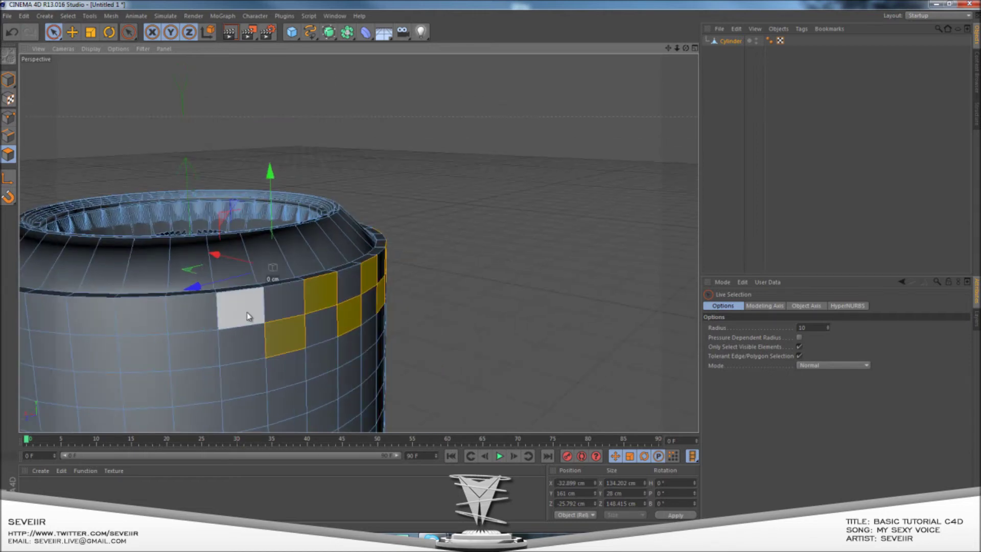
{"action": "left_click", "coordinate": [114, 347], "text": "shift"}
{"action": "middle_click_drag", "start_coordinate": [115, 347], "coordinate": [322, 339], "text": "alt"}
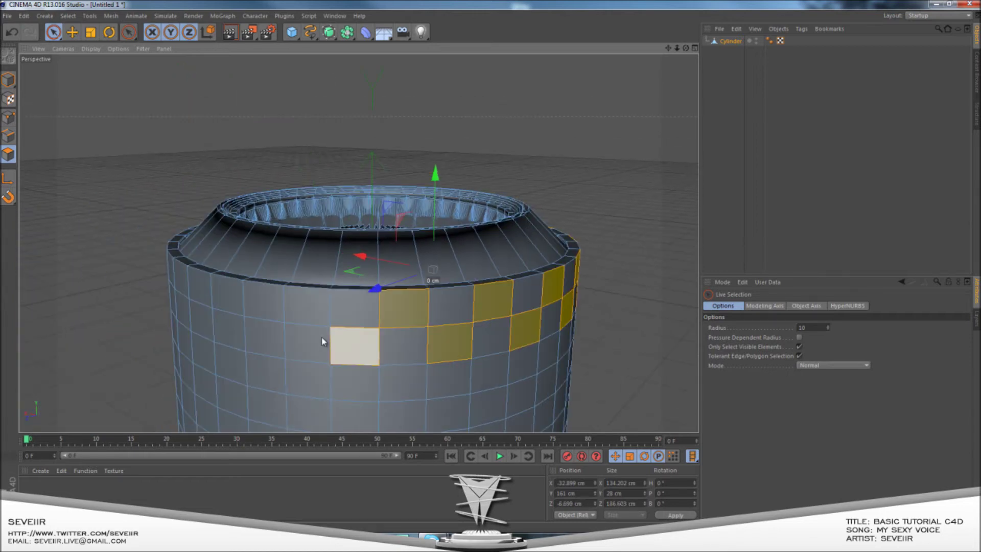
{"action": "left_click_drag", "start_coordinate": [322, 339], "coordinate": [387, 333], "text": "alt"}
{"action": "middle_click_drag", "start_coordinate": [387, 333], "coordinate": [483, 312], "text": "alt"}
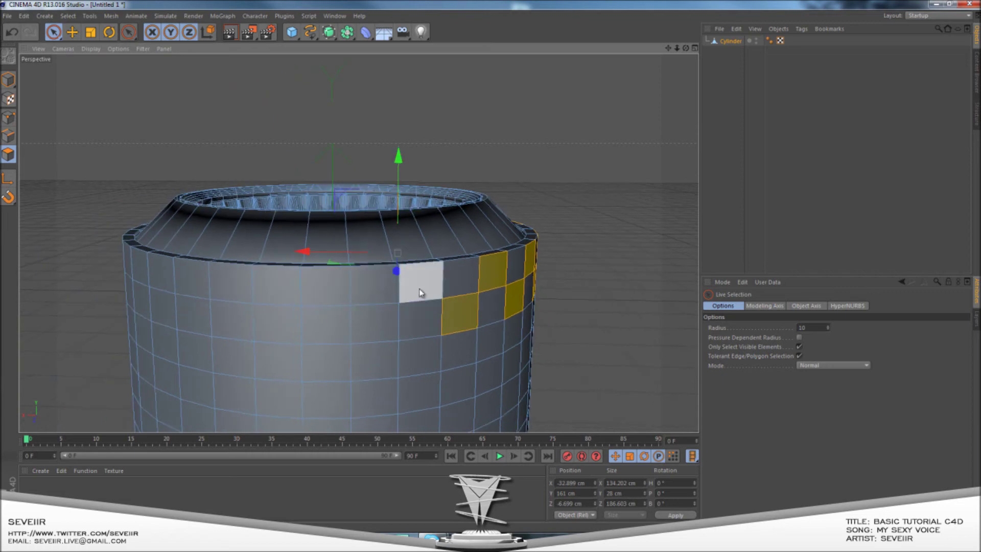
{"action": "left_click_drag", "start_coordinate": [317, 297], "coordinate": [273, 322], "text": "shift"}
{"action": "left_click_drag", "start_coordinate": [193, 314], "coordinate": [285, 249], "text": "alt"}
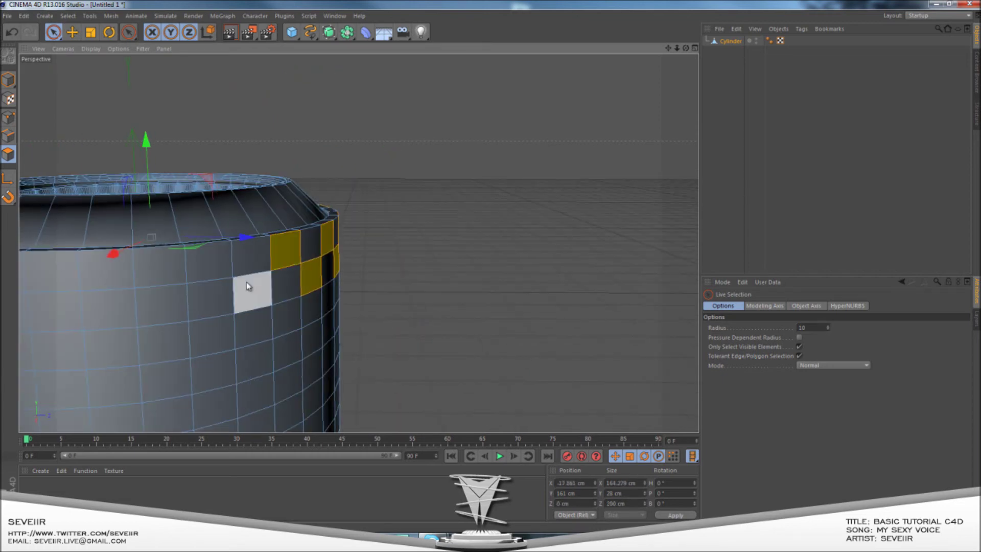
{"action": "left_click_drag", "start_coordinate": [196, 261], "coordinate": [122, 280], "text": "shift"}
{"action": "left_click_drag", "start_coordinate": [86, 307], "coordinate": [287, 283], "text": "alt"}
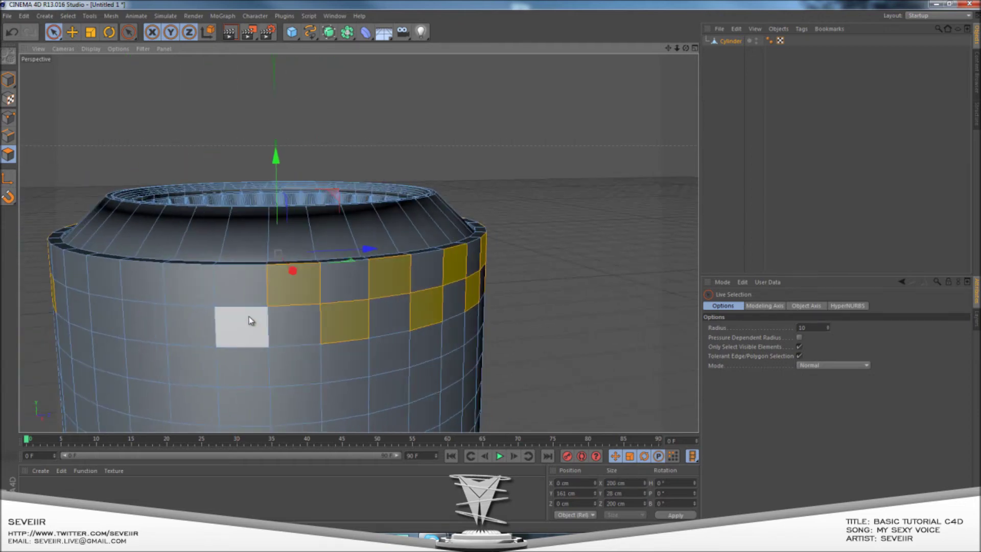
{"action": "left_click_drag", "start_coordinate": [117, 321], "coordinate": [236, 283], "text": "alt"}
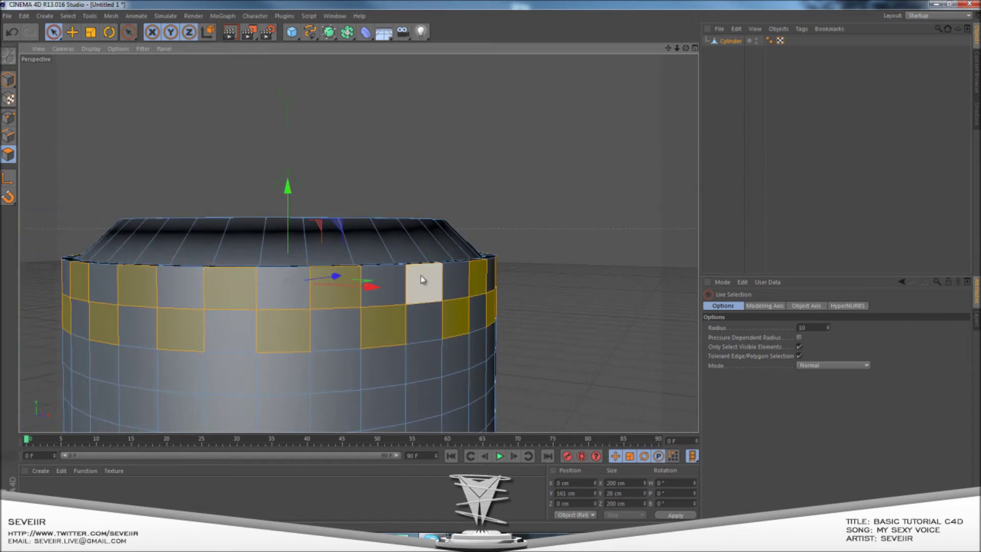
{"action": "left_click_drag", "start_coordinate": [383, 280], "coordinate": [361, 295], "text": "alt"}
Inset the selected checkerboard polygons with Extrude Inner by about 1.6 cm
{"action": "right_click", "coordinate": [359, 294]}
{"action": "left_click", "coordinate": [394, 317]}
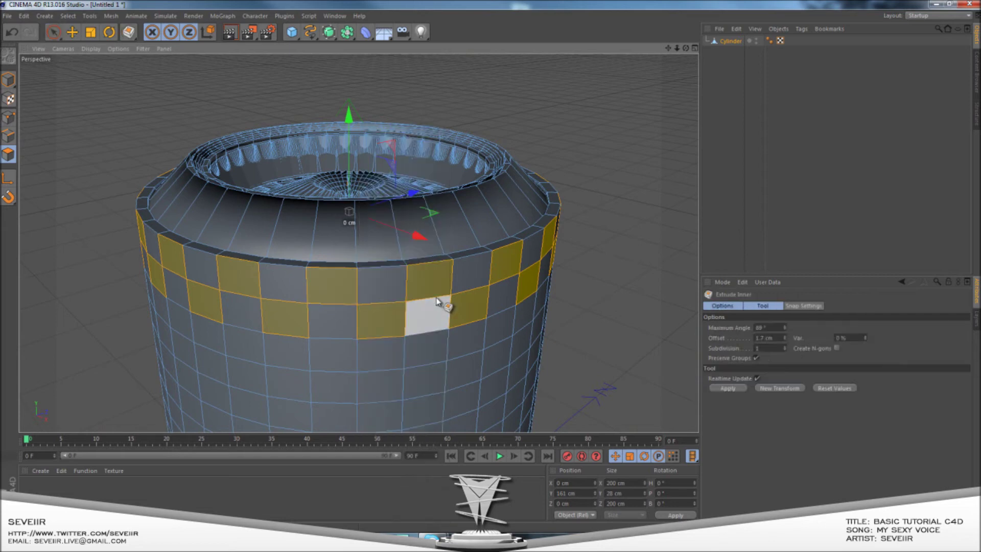
{"action": "left_click_drag", "start_coordinate": [499, 271], "coordinate": [490, 265]}
Try Smooth Shift on the inset checkerboard polygons by about 18.5 cm, and undo it
{"action": "right_click", "coordinate": [491, 265]}
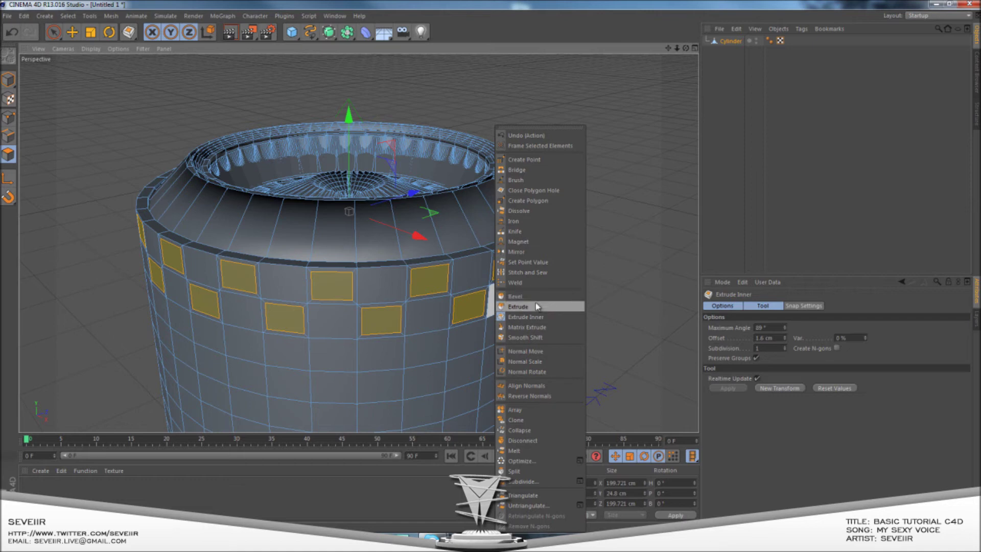
{"action": "left_click", "coordinate": [525, 340]}
{"action": "left_click_drag", "start_coordinate": [519, 339], "coordinate": [491, 268]}
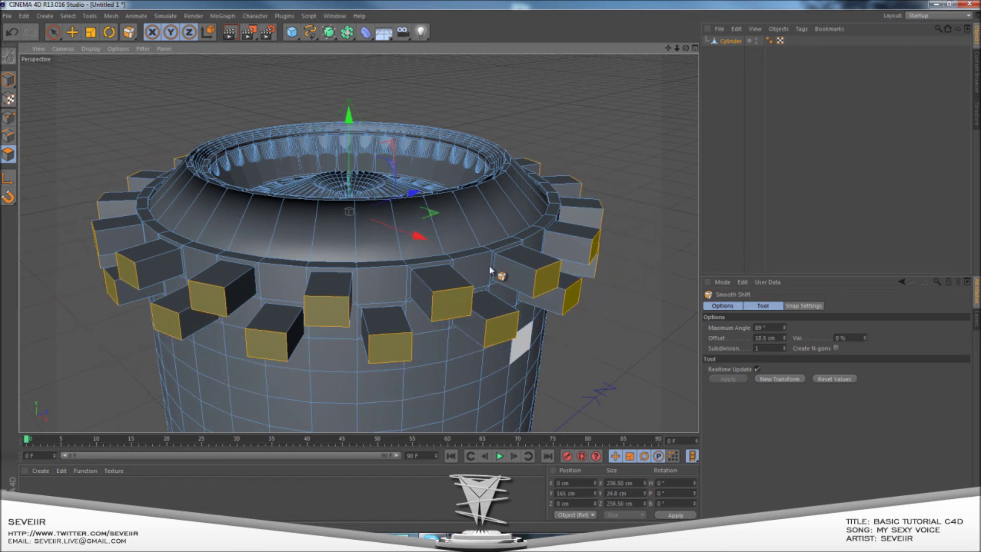
{"action": "key", "text": "ctrl+z"}
Extrude the inset checkerboard polygons outward into blocks by about 5.4 cm
{"action": "right_click", "coordinate": [492, 319]}
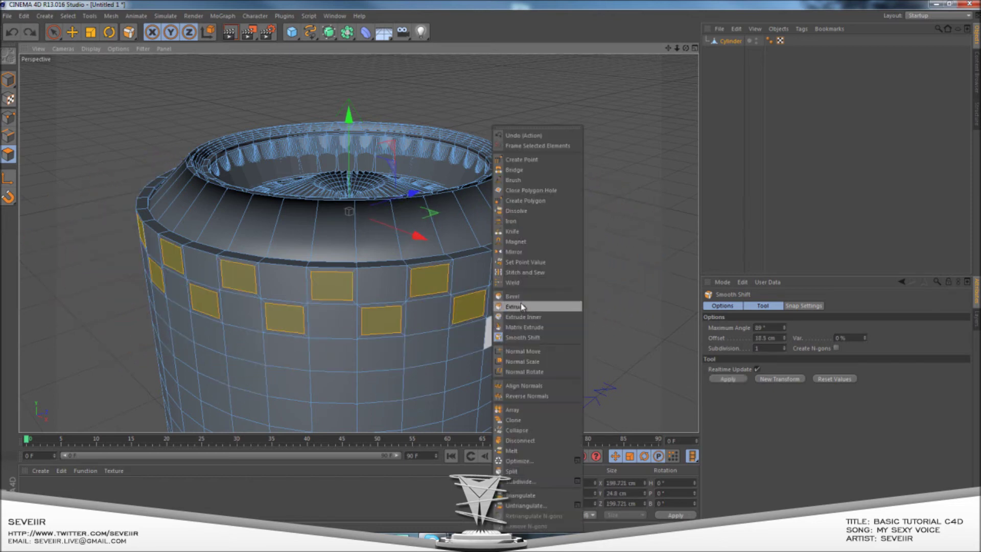
{"action": "left_click", "coordinate": [526, 317]}
{"action": "scroll", "coordinate": [457, 309], "scroll_direction": "up", "scroll_amount": 5}
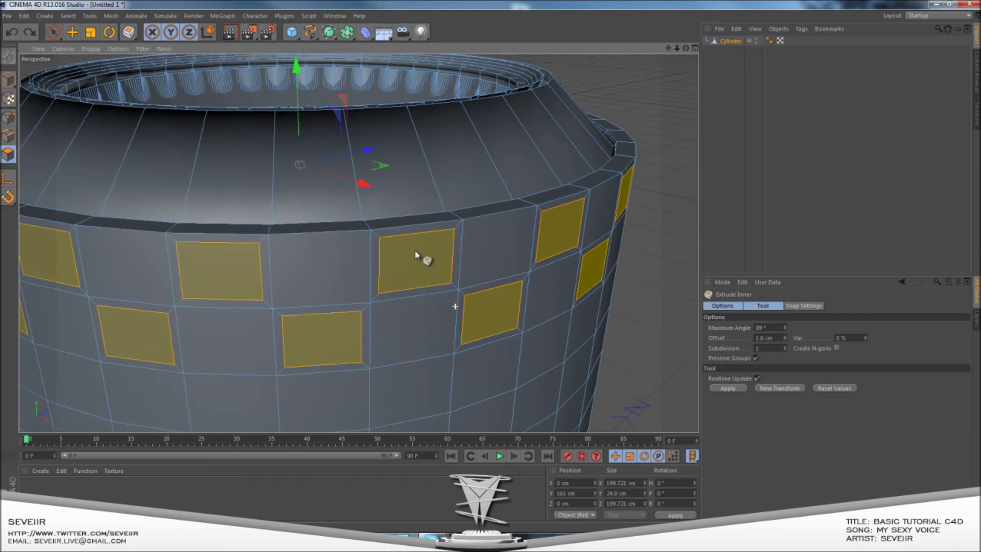
{"action": "scroll", "coordinate": [415, 255], "scroll_direction": "down", "scroll_amount": 5}
{"action": "right_click", "coordinate": [406, 257]}
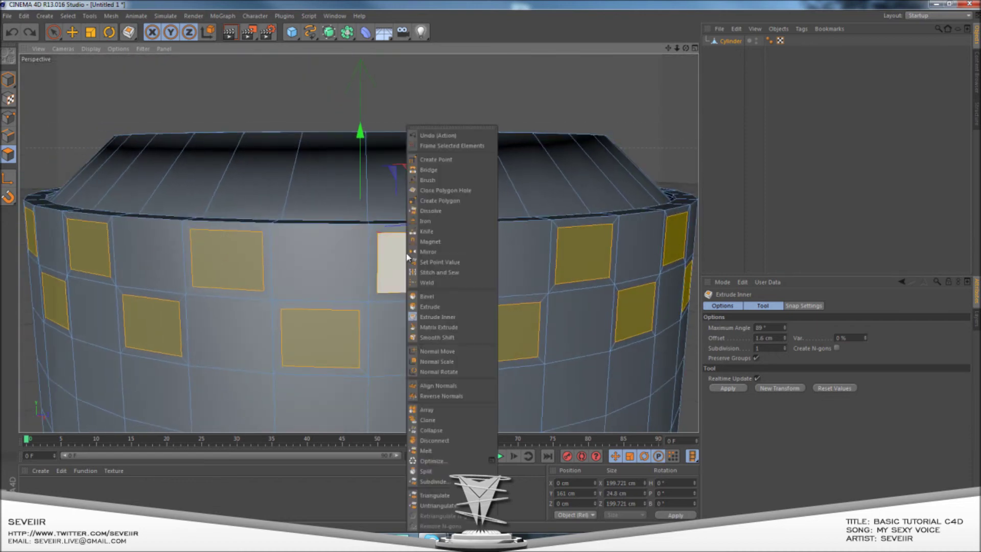
{"action": "left_click", "coordinate": [459, 306]}
{"action": "left_click_drag", "start_coordinate": [411, 337], "coordinate": [492, 270]}
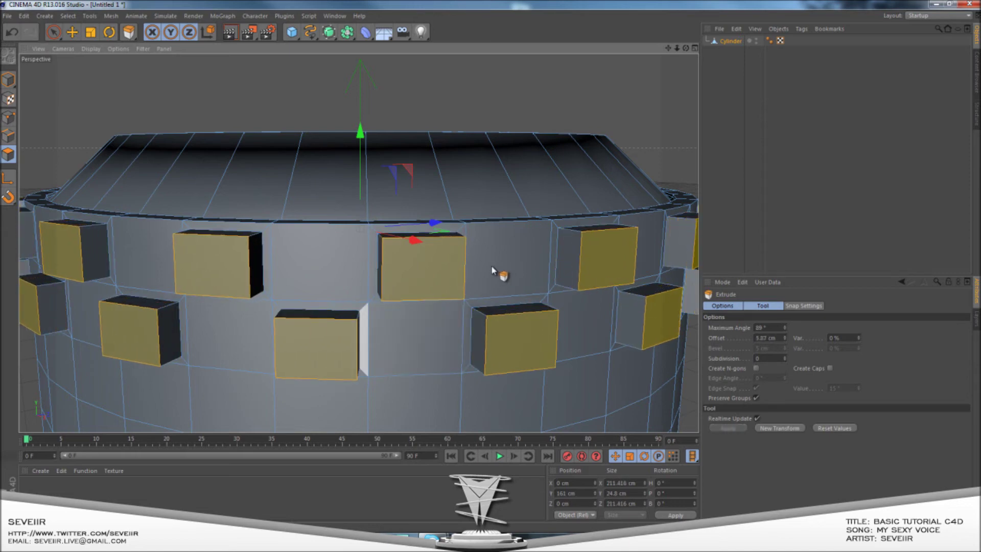
{"action": "left_click_drag", "start_coordinate": [388, 275], "coordinate": [291, 319], "text": "alt"}
{"action": "key", "text": "ctrl+z"}
{"action": "left_click_drag", "start_coordinate": [491, 265], "coordinate": [505, 272]}
{"action": "key", "text": "ctrl+z"}
{"action": "left_click_drag", "start_coordinate": [208, 292], "coordinate": [494, 266]}
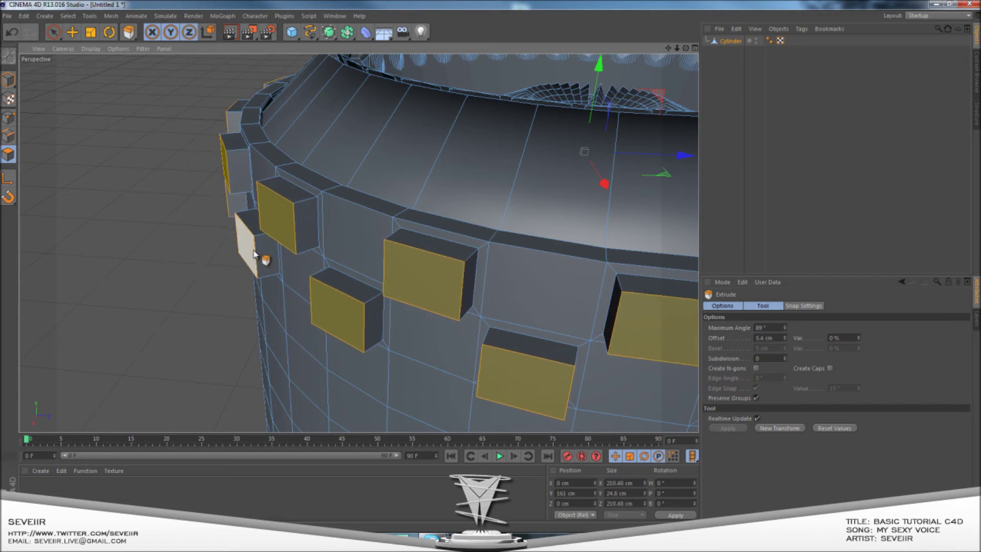
Select the underside polygon of one lower-row block and inset it with Extrude Inner by about 0.8 cm
{"action": "scroll", "coordinate": [255, 253], "scroll_direction": "down", "scroll_amount": 6}
{"action": "left_click_drag", "start_coordinate": [364, 201], "coordinate": [428, 240], "text": "alt"}
{"action": "left_click_drag", "start_coordinate": [288, 314], "coordinate": [369, 209], "text": "alt"}
{"action": "scroll", "coordinate": [346, 234], "scroll_direction": "up", "scroll_amount": 5}
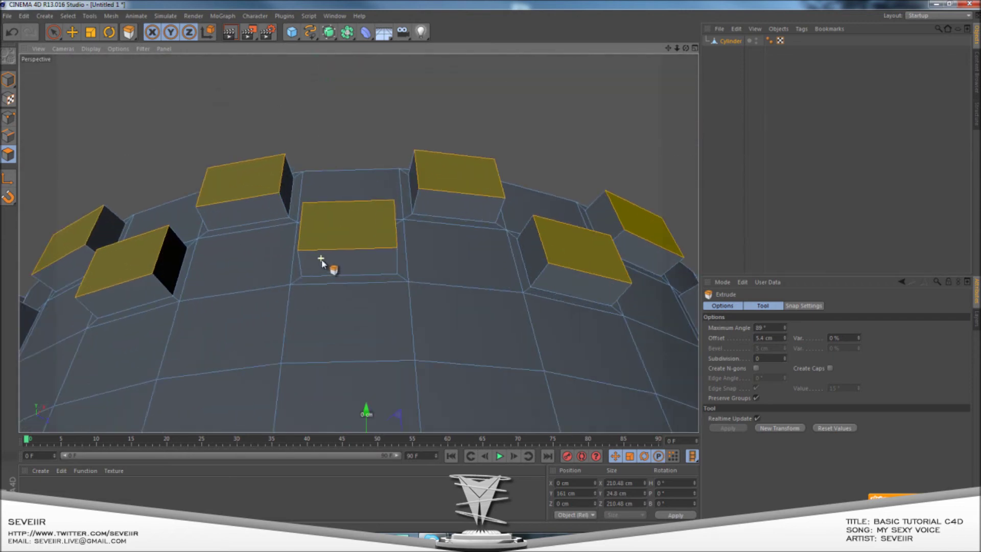
{"action": "left_click", "coordinate": [52, 33]}
{"action": "left_click", "coordinate": [349, 259]}
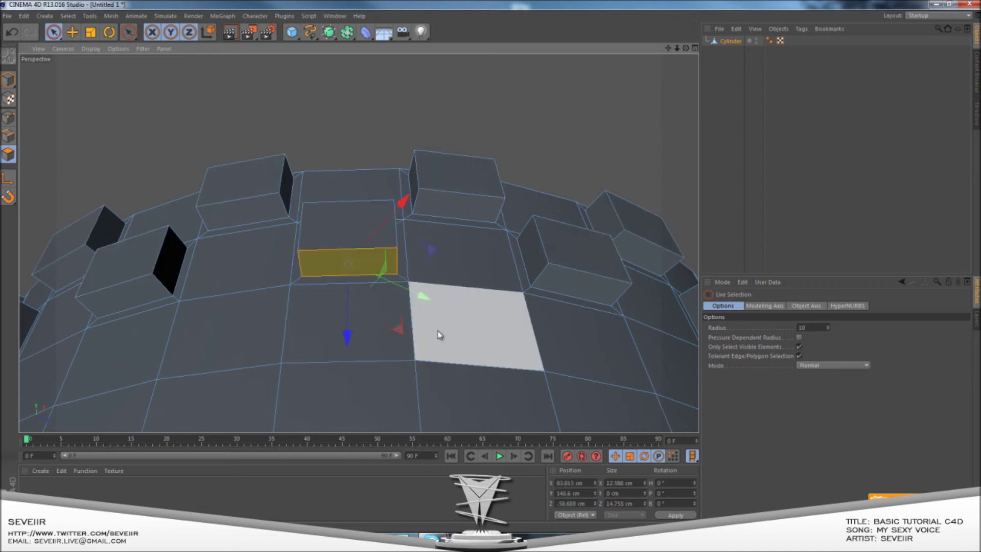
{"action": "scroll", "coordinate": [438, 334], "scroll_direction": "down", "scroll_amount": 3}
{"action": "left_click_drag", "start_coordinate": [438, 335], "coordinate": [436, 301], "text": "alt"}
{"action": "right_click", "coordinate": [436, 301]}
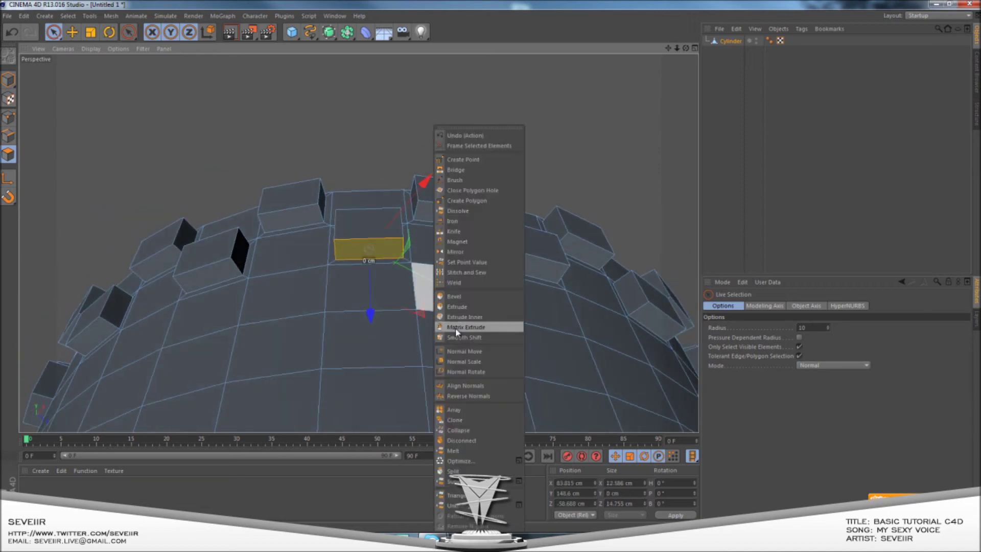
{"action": "left_click", "coordinate": [452, 317]}
Try beveling the inset underside polygon with an inner offset of about 1.2 cm, and undo it
{"action": "right_click", "coordinate": [492, 269]}
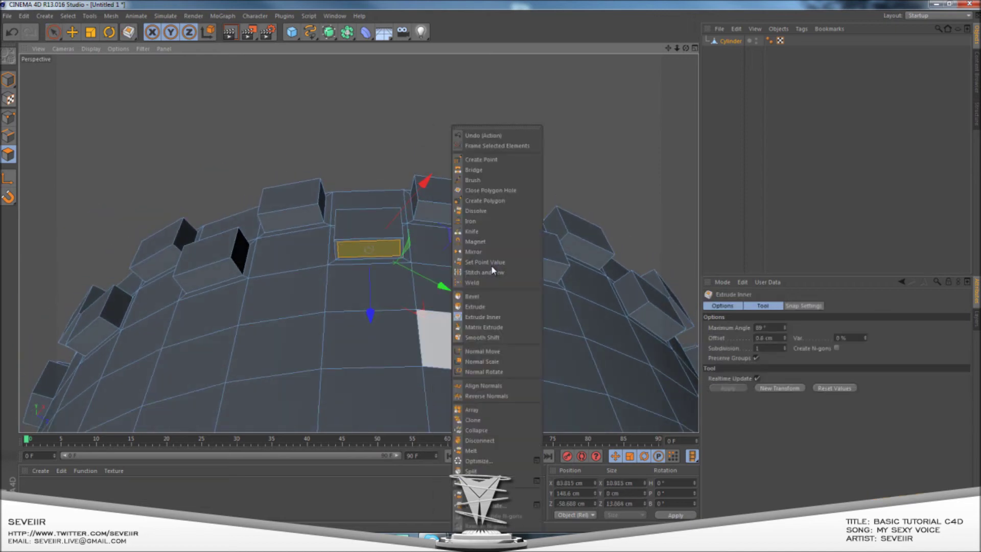
{"action": "left_click", "coordinate": [469, 296]}
{"action": "left_click_drag", "start_coordinate": [449, 306], "coordinate": [493, 270]}
{"action": "key", "text": "ctrl+z"}
{"action": "key", "text": "ctrl+z"}
Try extruding the block's inset underside polygon inward, and undo it
{"action": "right_click", "coordinate": [412, 336]}
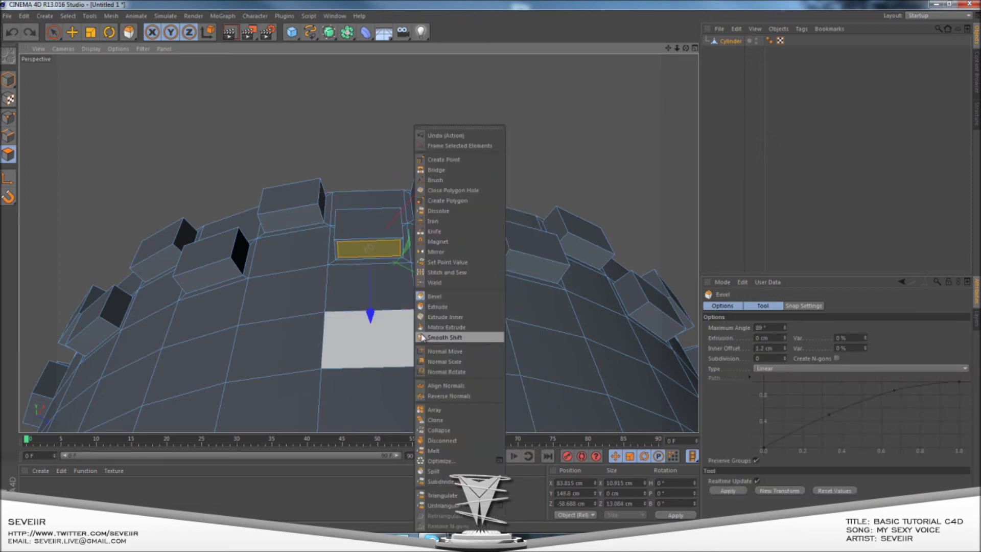
{"action": "left_click", "coordinate": [433, 308]}
{"action": "left_click_drag", "start_coordinate": [433, 309], "coordinate": [462, 299]}
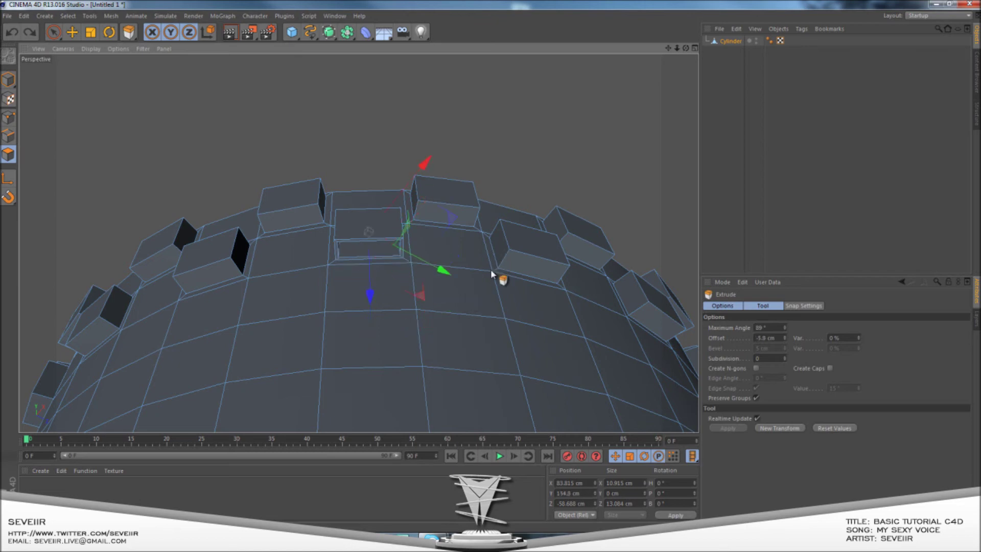
{"action": "key", "text": "ctrl+z"}
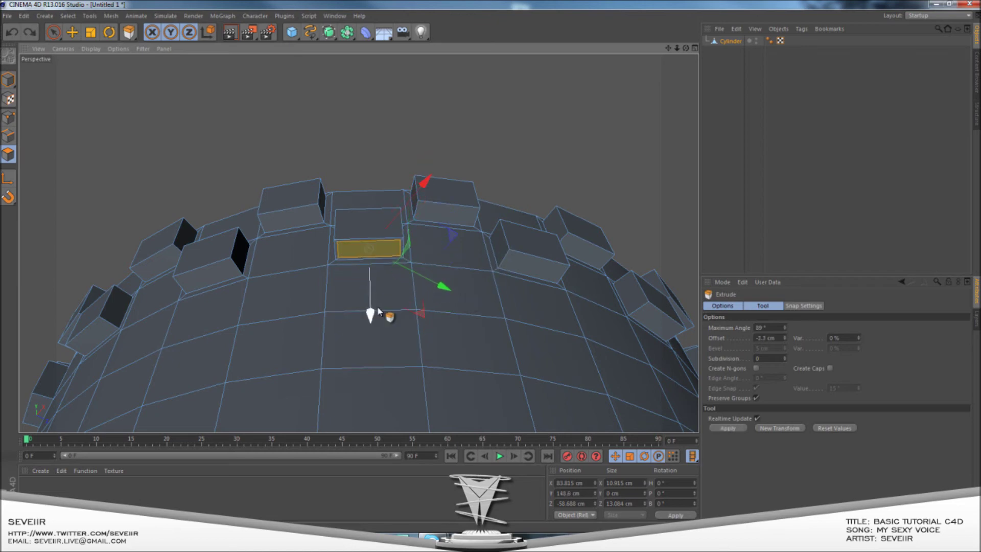
Move the block's inset underside polygon down along the cylinder wall to about Y -11.4 cm, stretching it into a long vertical bar
{"action": "left_click_drag", "start_coordinate": [370, 304], "coordinate": [356, 402]}
{"action": "scroll", "coordinate": [407, 267], "scroll_direction": "down", "scroll_amount": 3}
{"action": "key", "text": "ctrl+z"}
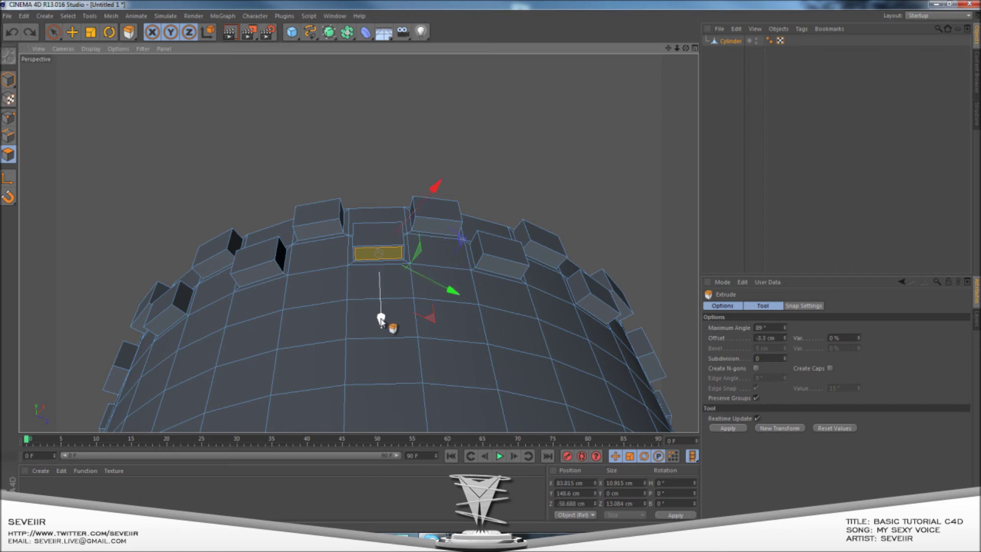
{"action": "left_click_drag", "start_coordinate": [379, 340], "coordinate": [377, 379]}
{"action": "left_click_drag", "start_coordinate": [420, 252], "coordinate": [388, 403], "text": "alt"}
{"action": "middle_click_drag", "start_coordinate": [389, 403], "coordinate": [436, 268], "text": "alt"}
{"action": "left_click_drag", "start_coordinate": [437, 268], "coordinate": [445, 236], "text": "alt"}
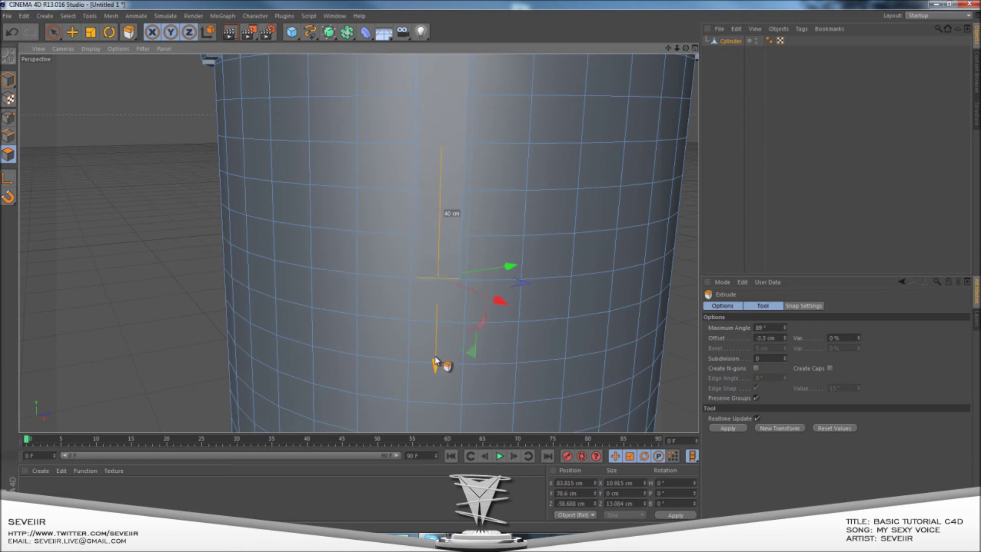
{"action": "left_click_drag", "start_coordinate": [440, 411], "coordinate": [440, 134], "text": "alt"}
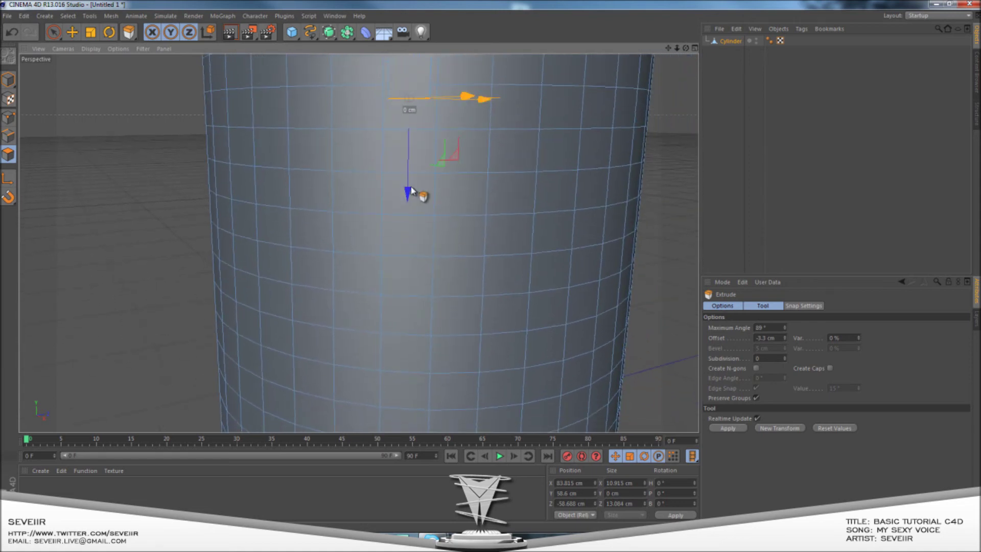
{"action": "left_click_drag", "start_coordinate": [473, 284], "coordinate": [481, 333], "text": "alt"}
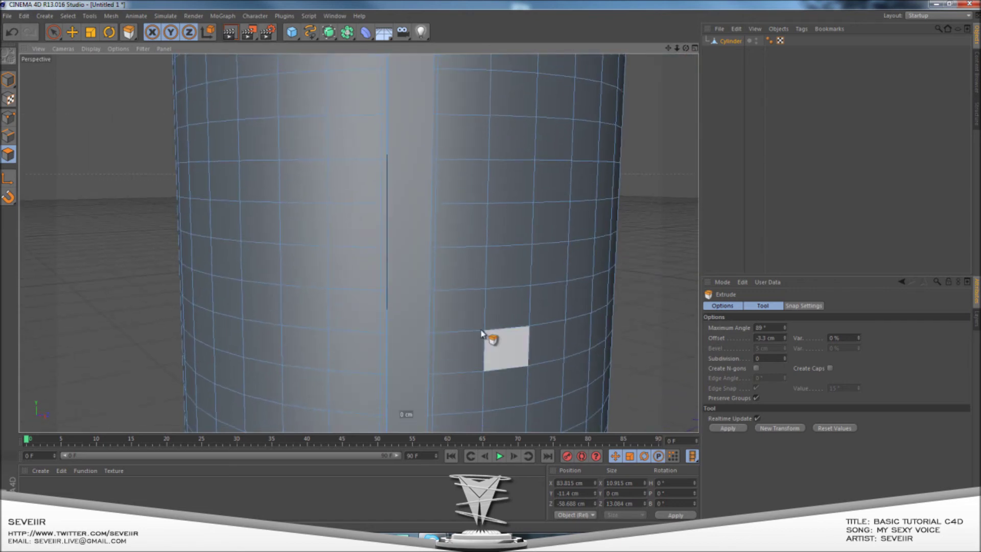
{"action": "middle_click_drag", "start_coordinate": [415, 246], "coordinate": [464, 324], "text": "alt"}
{"action": "scroll", "coordinate": [466, 270], "scroll_direction": "down", "scroll_amount": 5}
{"action": "left_click_drag", "start_coordinate": [462, 252], "coordinate": [365, 225], "text": "alt"}
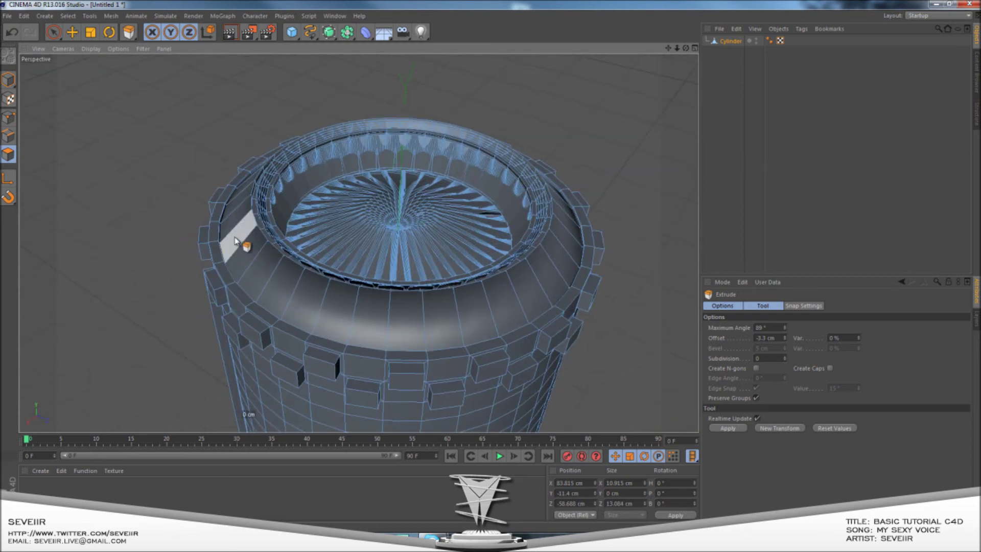
{"action": "left_click", "coordinate": [729, 43]}
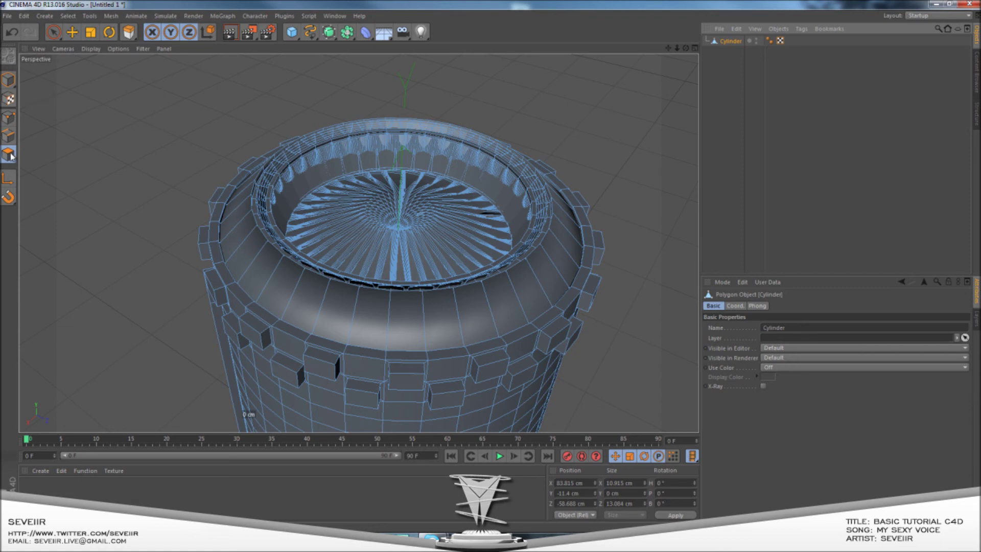
{"action": "right_click", "coordinate": [162, 127]}
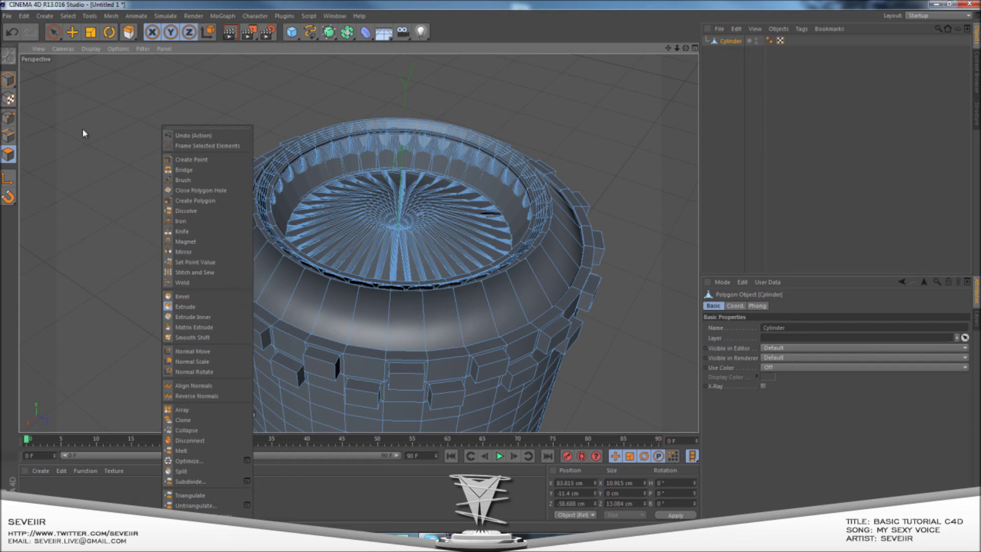
{"action": "right_click", "coordinate": [613, 162]}
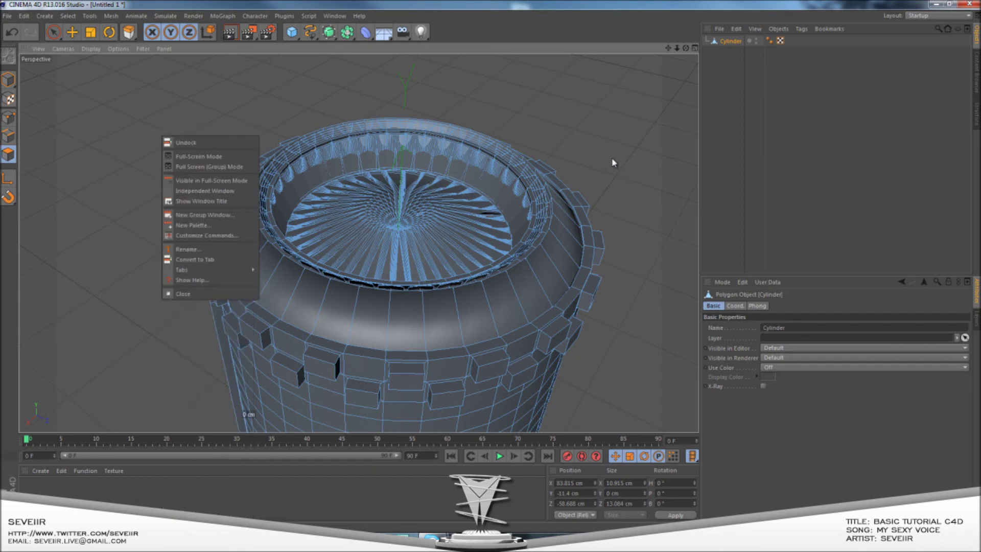
{"action": "left_click", "coordinate": [580, 143]}
{"action": "left_click_drag", "start_coordinate": [586, 136], "coordinate": [153, 118], "text": "alt"}
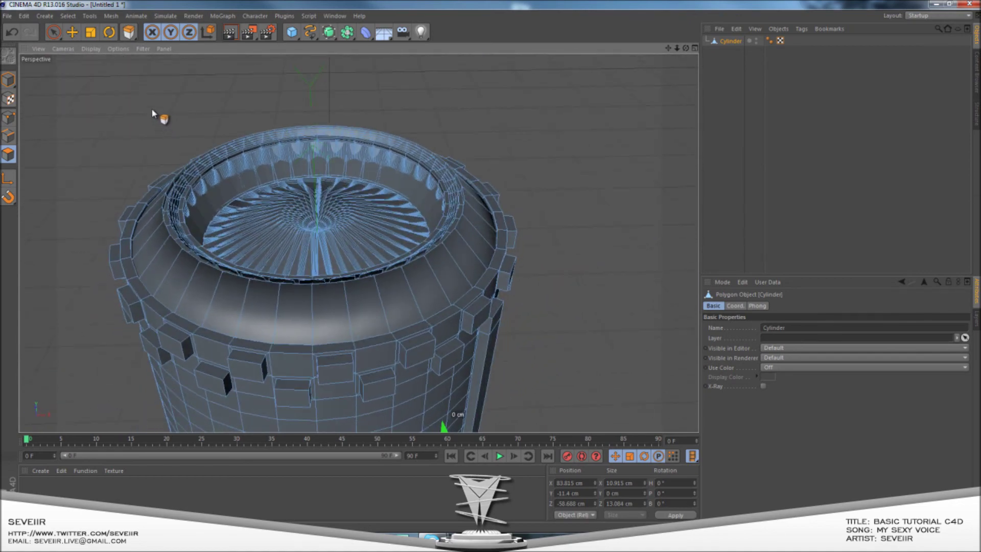
{"action": "left_click_drag", "start_coordinate": [152, 110], "coordinate": [227, 79], "text": "alt"}
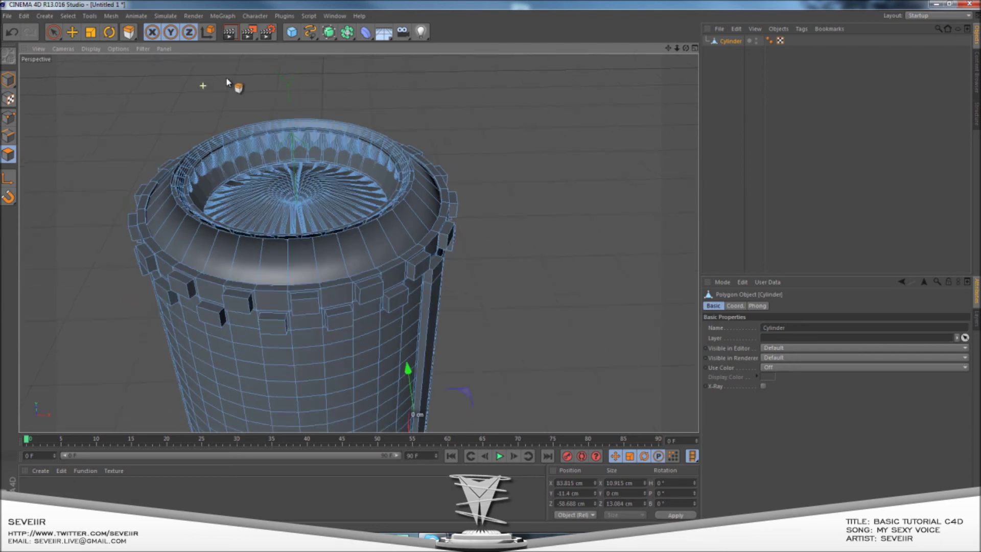
Merge the Box light room 1 file from the Classy folder of Cinema 4D Lighting & Materials into the scene
{"action": "left_click", "coordinate": [16, 17]}
{"action": "left_click", "coordinate": [31, 33]}
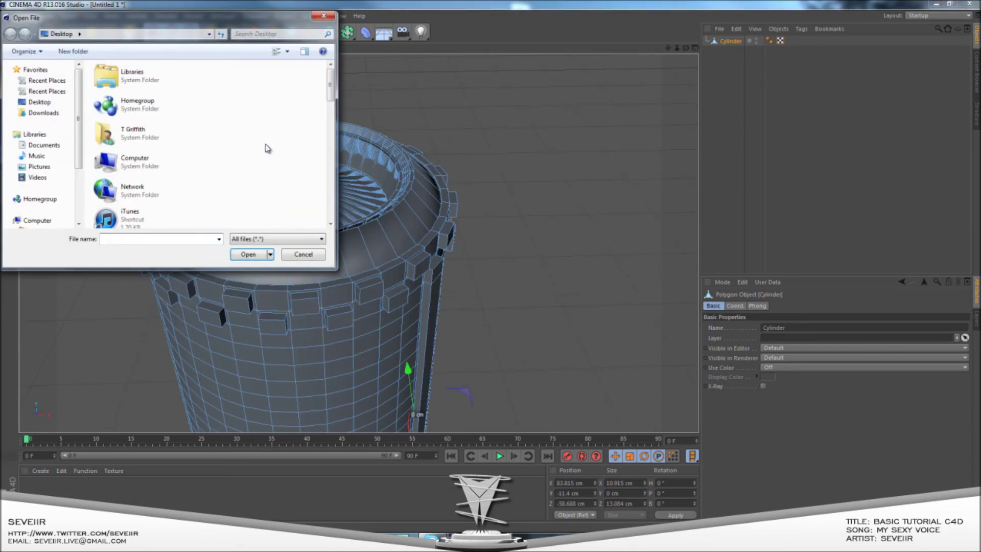
{"action": "scroll", "coordinate": [266, 148], "scroll_direction": "down", "scroll_amount": 5}
{"action": "double_click", "coordinate": [153, 79]}
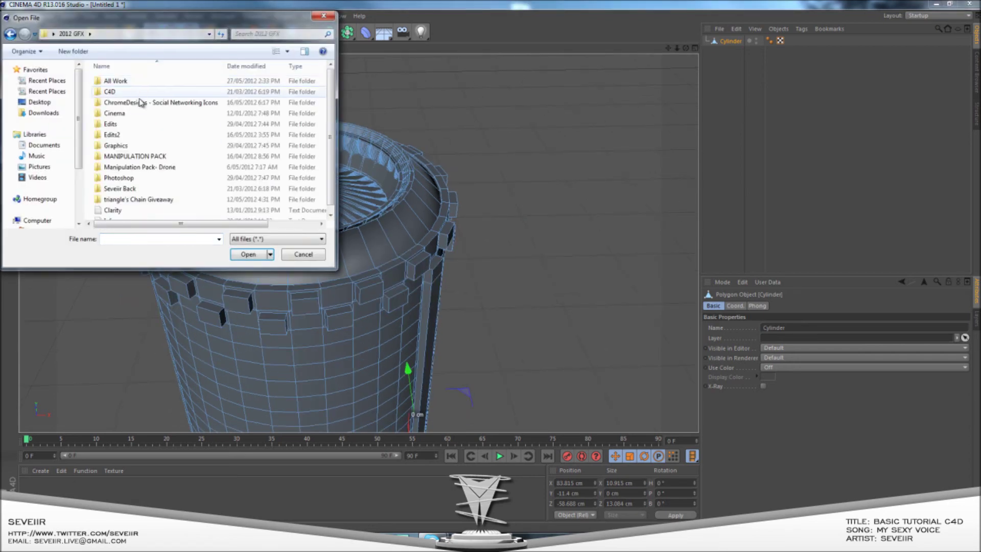
{"action": "double_click", "coordinate": [138, 92]}
{"action": "double_click", "coordinate": [162, 82]}
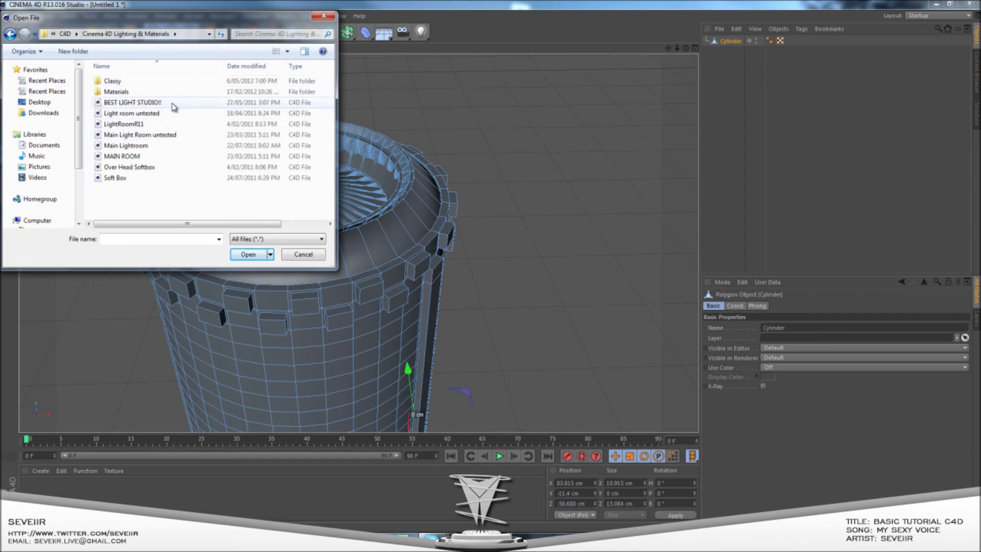
{"action": "double_click", "coordinate": [113, 80]}
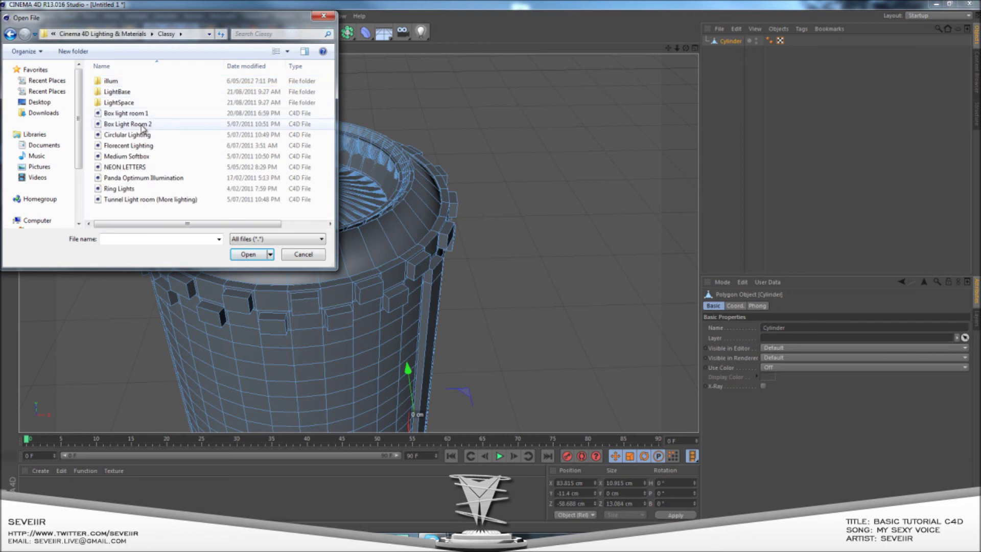
{"action": "double_click", "coordinate": [140, 117]}
Examine the light room from outside and inside, checking its ceiling light panels and how the cylinder sits within it
{"action": "scroll", "coordinate": [378, 179], "scroll_direction": "down", "scroll_amount": 5}
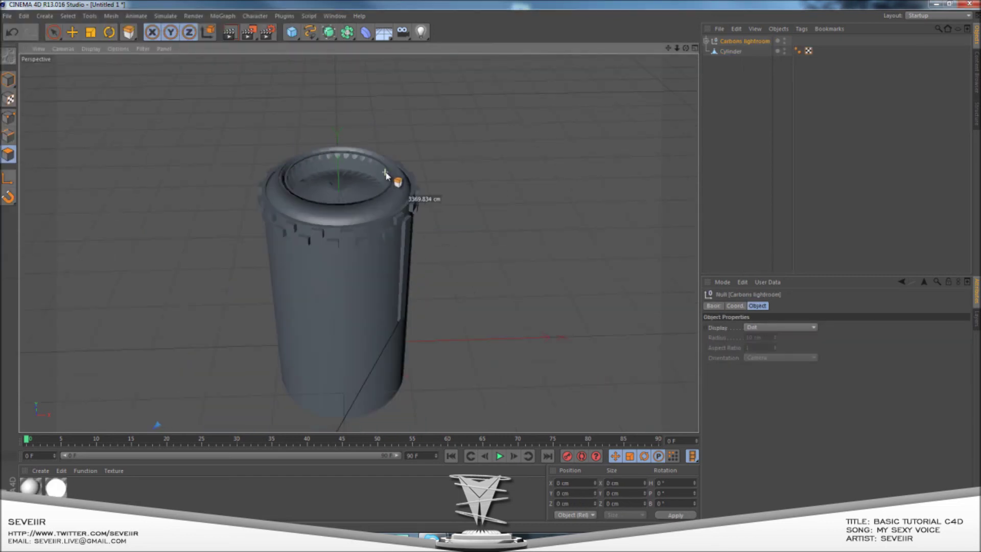
{"action": "scroll", "coordinate": [387, 169], "scroll_direction": "down", "scroll_amount": 5}
{"action": "scroll", "coordinate": [387, 169], "scroll_direction": "up", "scroll_amount": 8}
{"action": "middle_click_drag", "start_coordinate": [411, 169], "coordinate": [228, 131], "text": "alt"}
{"action": "scroll", "coordinate": [313, 136], "scroll_direction": "down", "scroll_amount": 6}
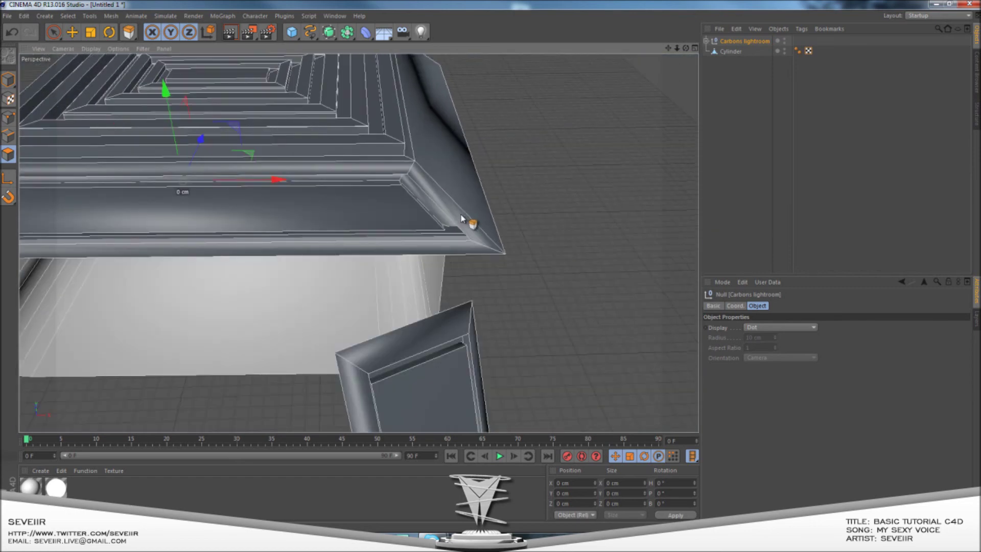
{"action": "left_click_drag", "start_coordinate": [461, 219], "coordinate": [239, 119], "text": "alt"}
{"action": "scroll", "coordinate": [259, 138], "scroll_direction": "down", "scroll_amount": 6}
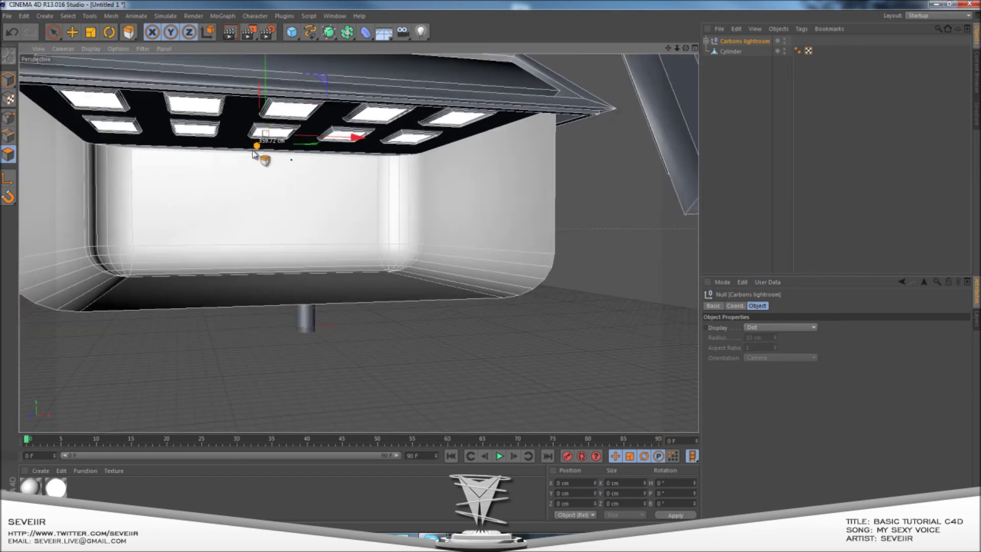
{"action": "scroll", "coordinate": [348, 187], "scroll_direction": "up", "scroll_amount": 1}
{"action": "left_click_drag", "start_coordinate": [354, 175], "coordinate": [482, 285]}
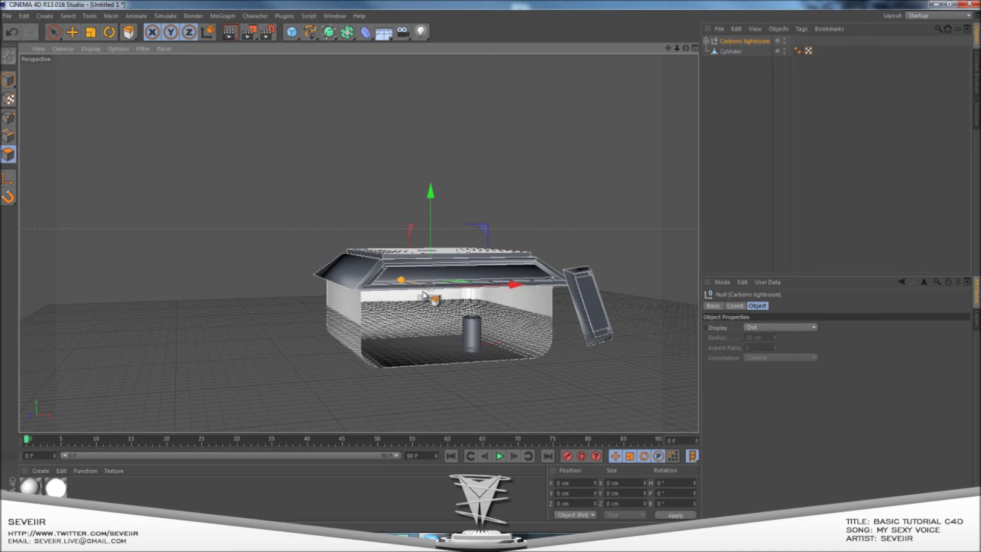
{"action": "left_click_drag", "start_coordinate": [423, 296], "coordinate": [443, 299]}
{"action": "middle_click_drag", "start_coordinate": [605, 374], "coordinate": [552, 335], "text": "alt"}
{"action": "scroll", "coordinate": [456, 285], "scroll_direction": "up", "scroll_amount": 8}
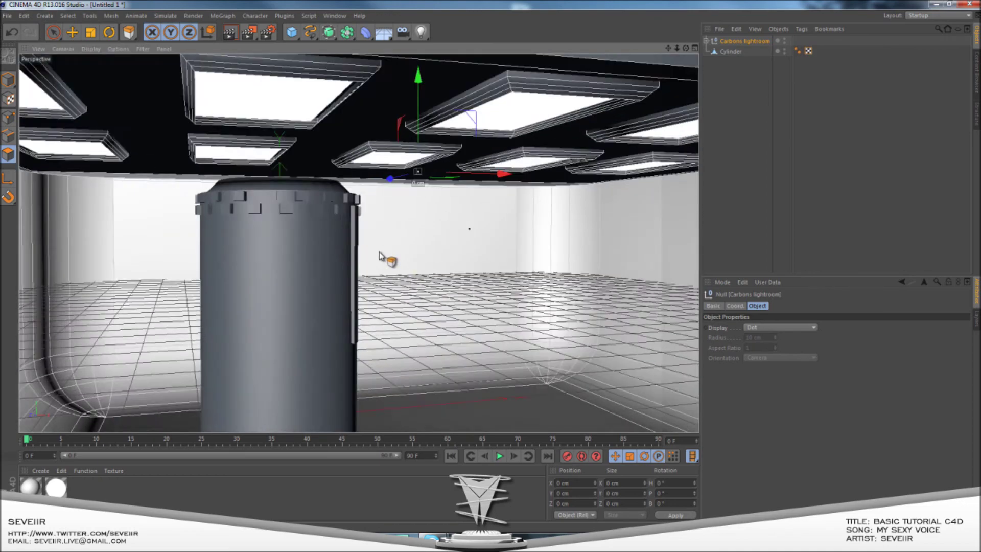
{"action": "scroll", "coordinate": [380, 256], "scroll_direction": "down", "scroll_amount": 2}
{"action": "left_click_drag", "start_coordinate": [414, 150], "coordinate": [484, 247]}
{"action": "left_click_drag", "start_coordinate": [401, 183], "coordinate": [272, 310], "text": "alt"}
{"action": "middle_click_drag", "start_coordinate": [272, 310], "coordinate": [348, 219], "text": "alt"}
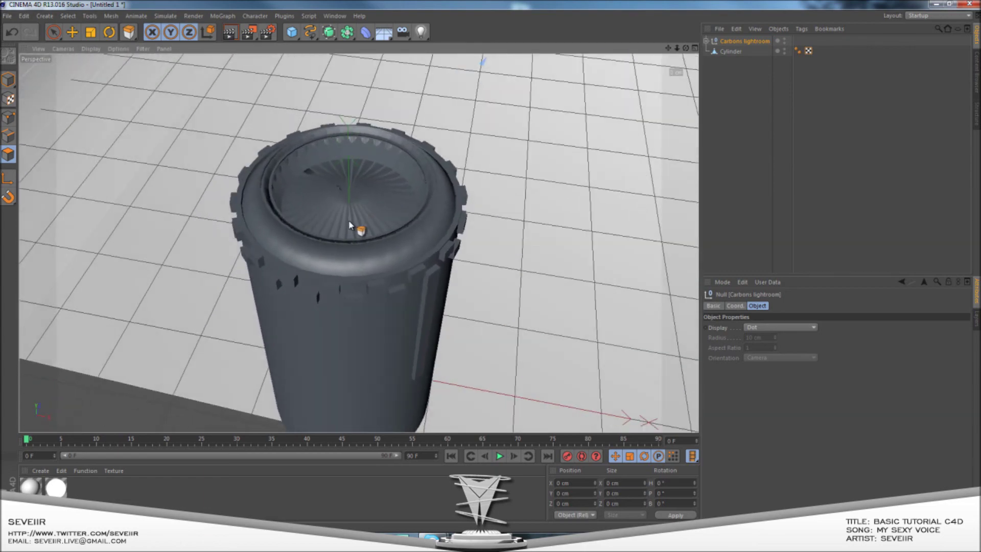
Hide the light room in the viewport and deselect everything in Model mode, keeping the cylinder in view
{"action": "left_click", "coordinate": [54, 33]}
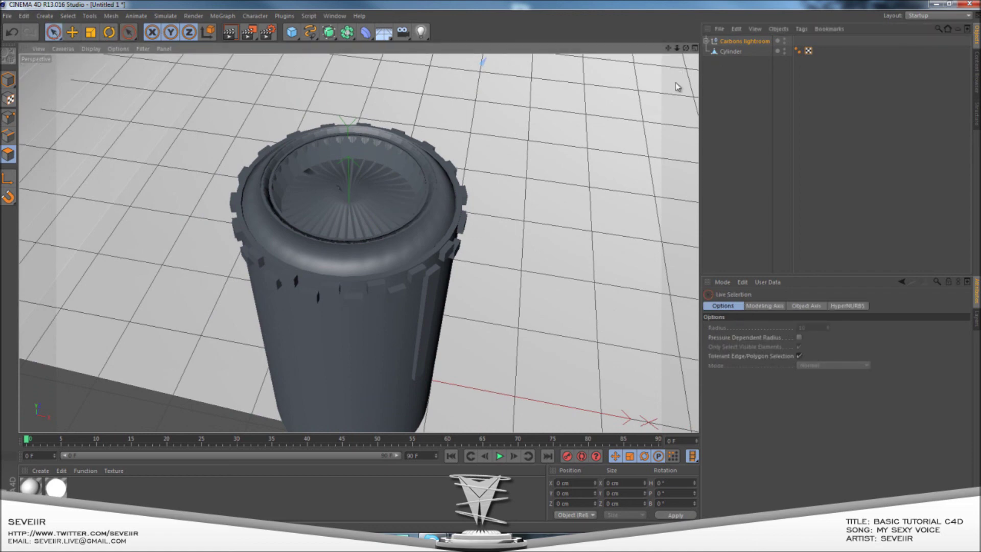
{"action": "left_click", "coordinate": [711, 41]}
{"action": "left_click", "coordinate": [11, 81]}
{"action": "left_click", "coordinate": [221, 177]}
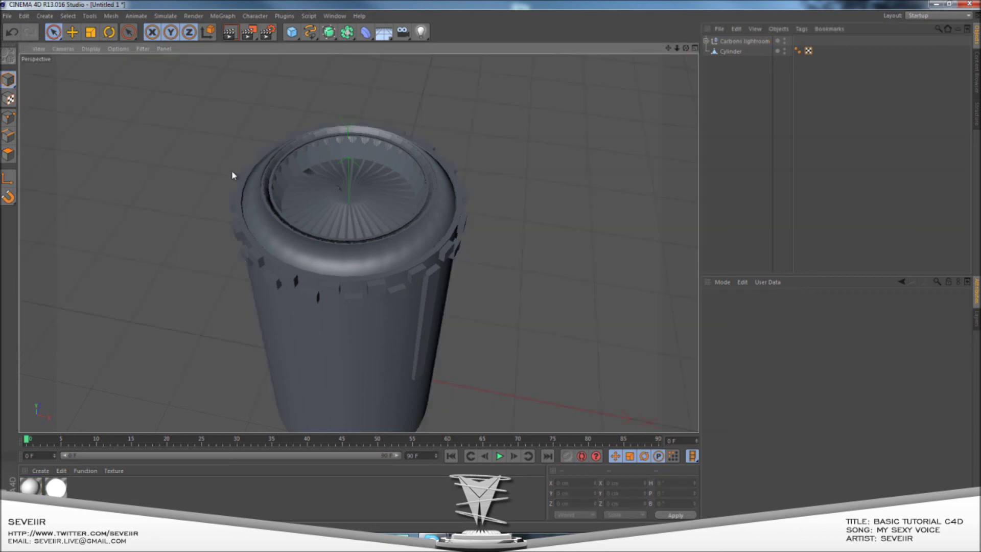
{"action": "left_click_drag", "start_coordinate": [399, 254], "coordinate": [379, 242], "text": "alt"}
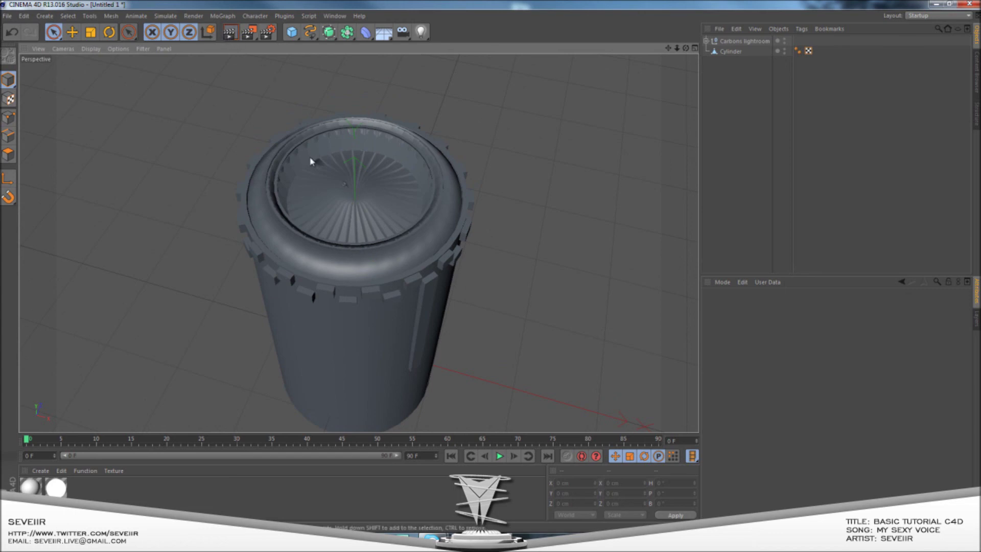